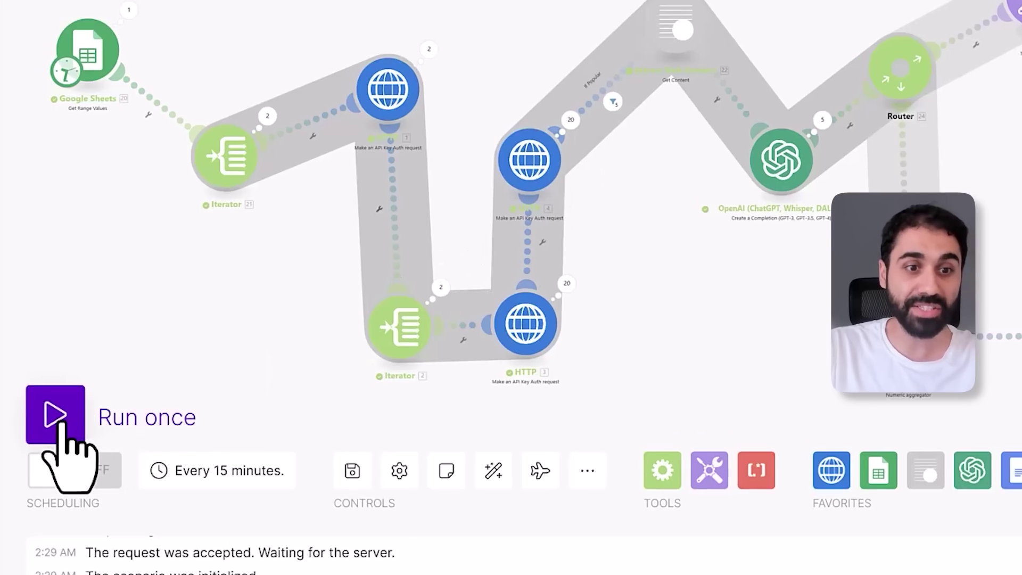
Run the Integration HTTP scenario once until the log reports the run completed
click(57, 420)
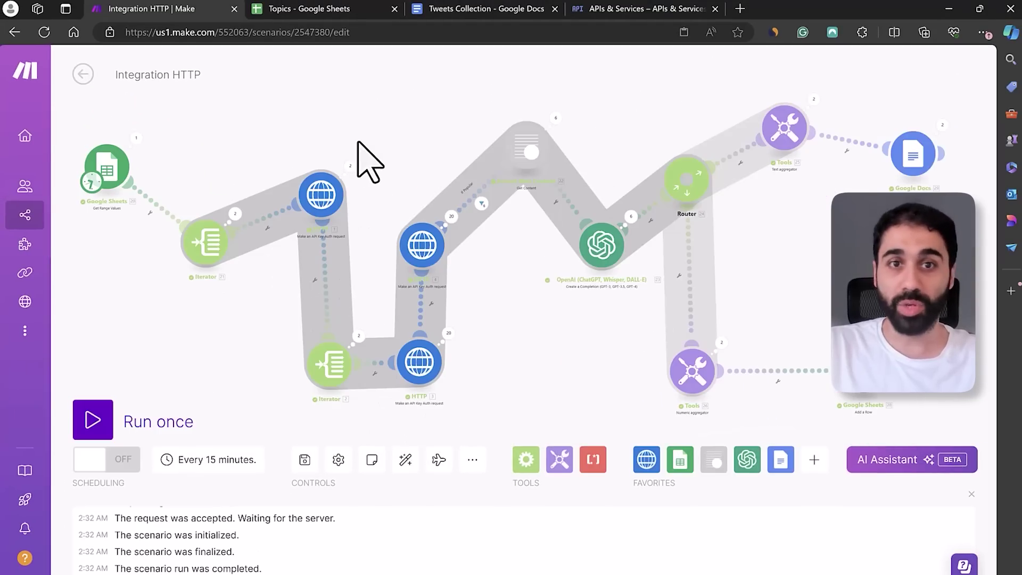
Scroll through the generated viral tweets in the Tweets Collection Google Doc
click(481, 8)
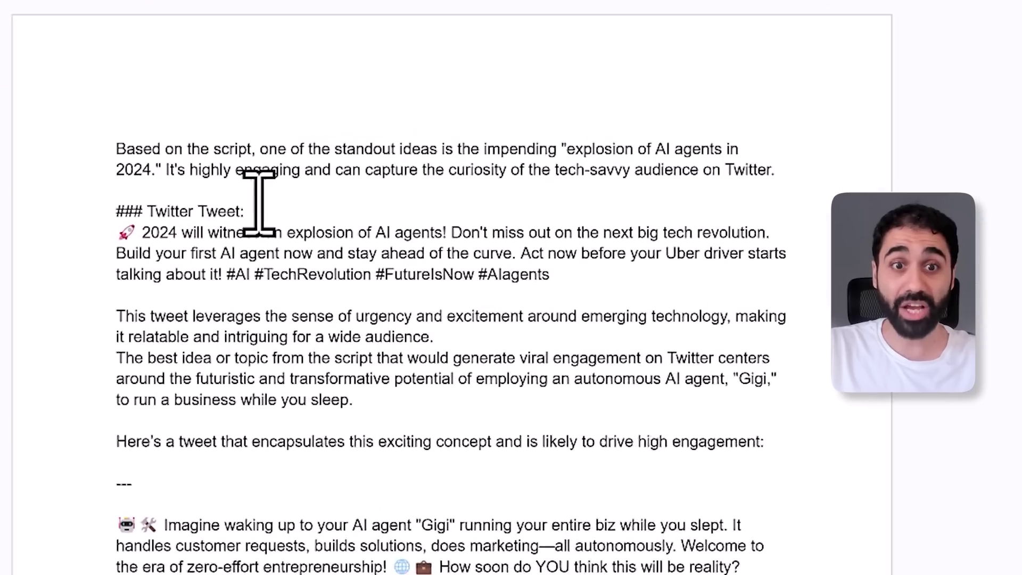
drag(90, 101, 492, 149)
click(492, 149)
scroll(488, 141, down, 3)
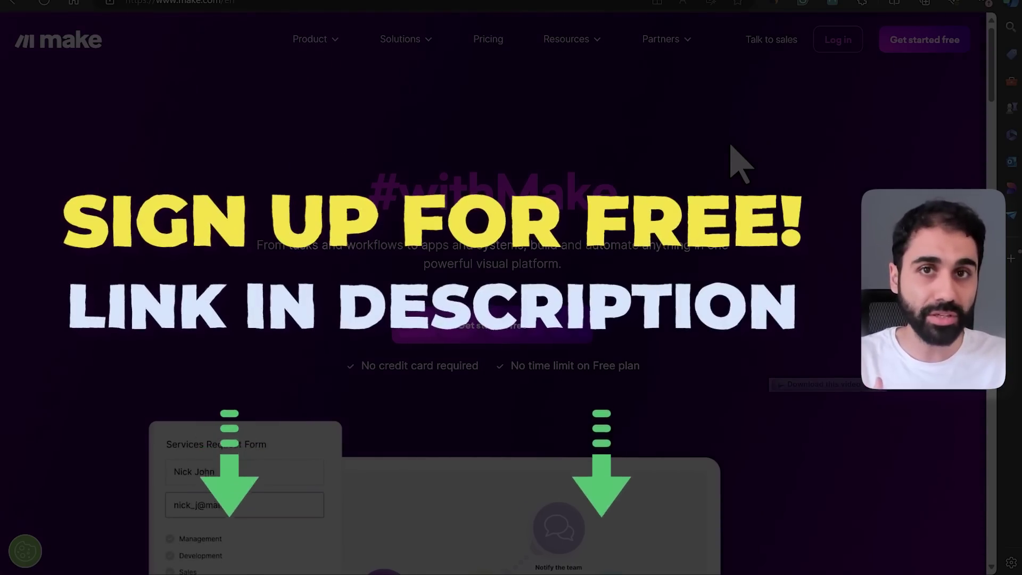
Log in to Make and create a new blank scenario from the Scenarios list
click(830, 48)
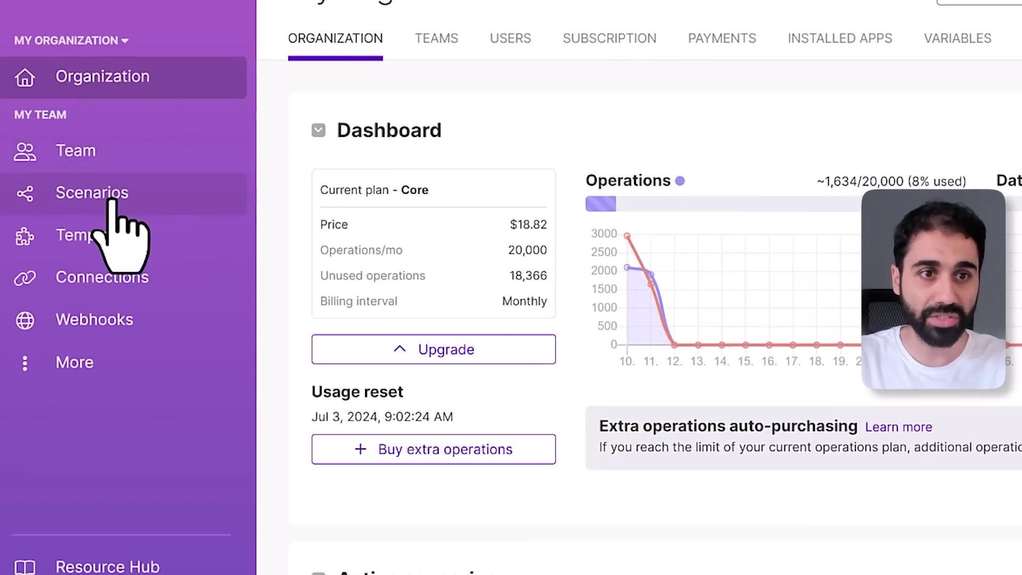
click(113, 202)
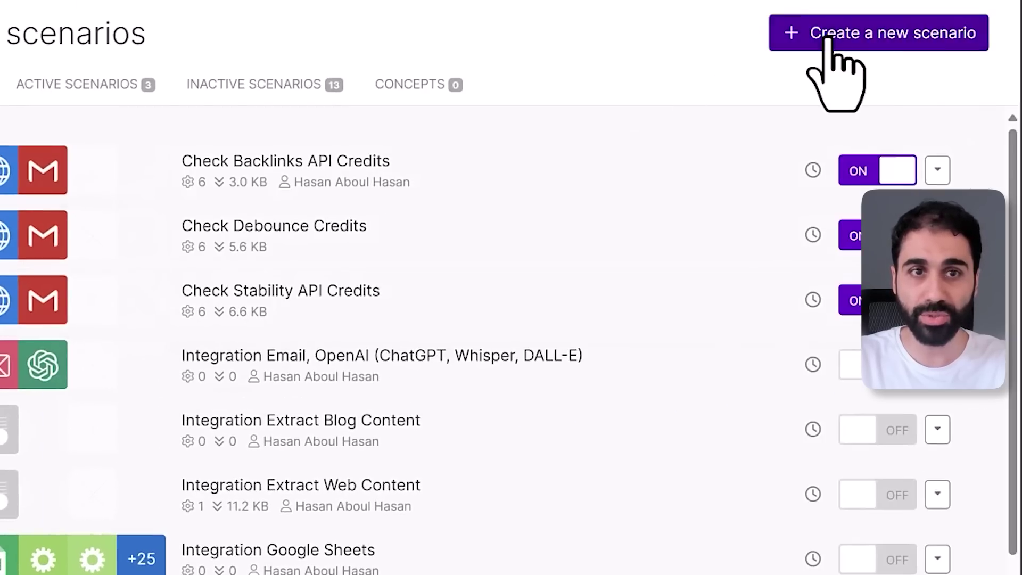
click(828, 38)
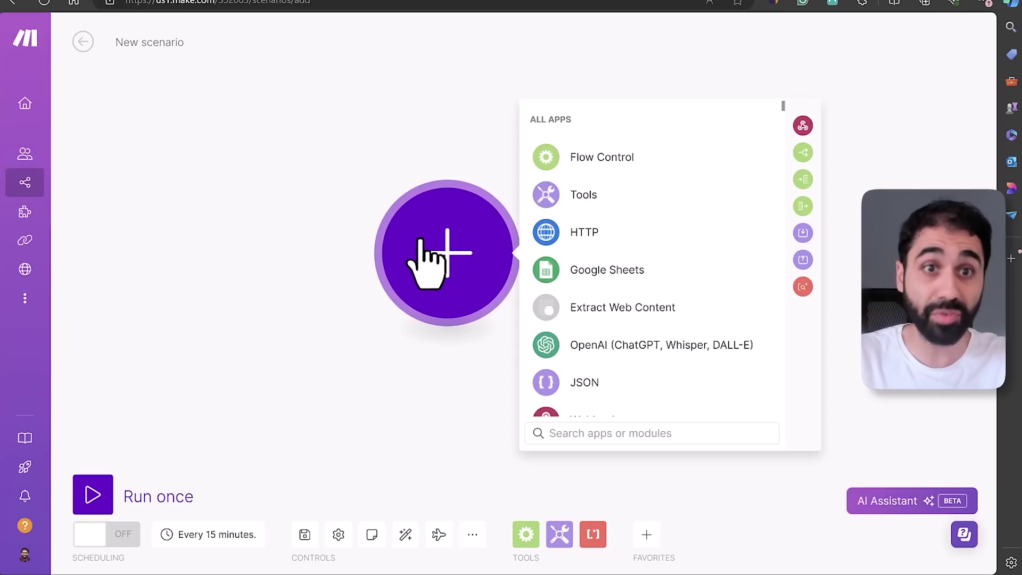
right_click(182, 7)
Install the Extract Web Content app from its invitation link, then return to the new scenario
click(198, 13)
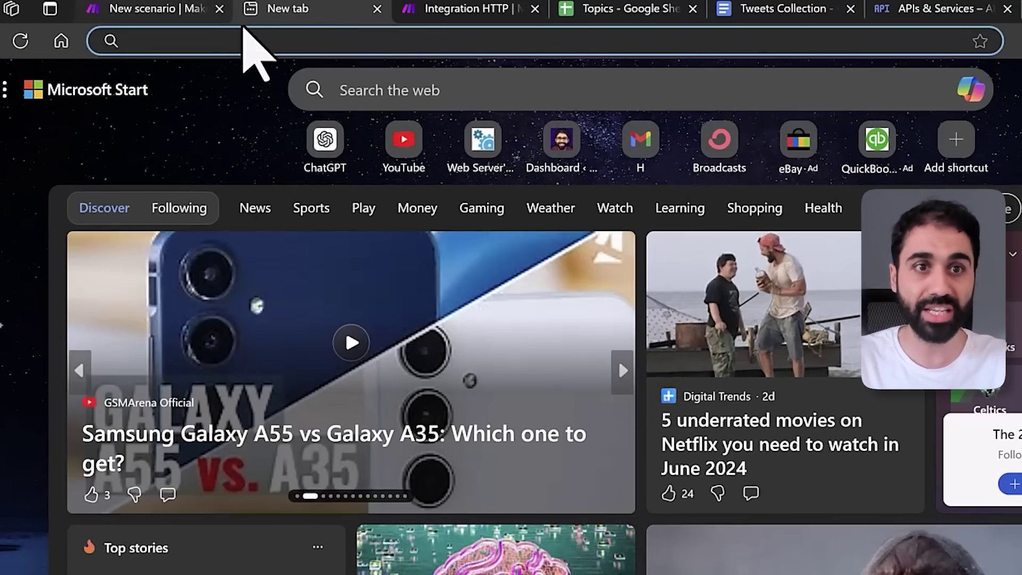
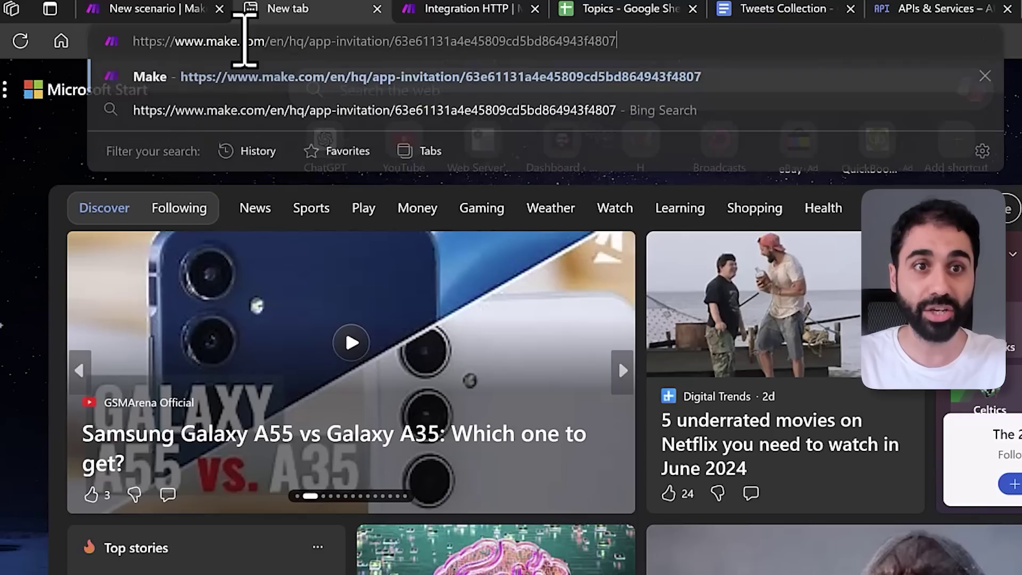
drag(607, 40, 668, 40)
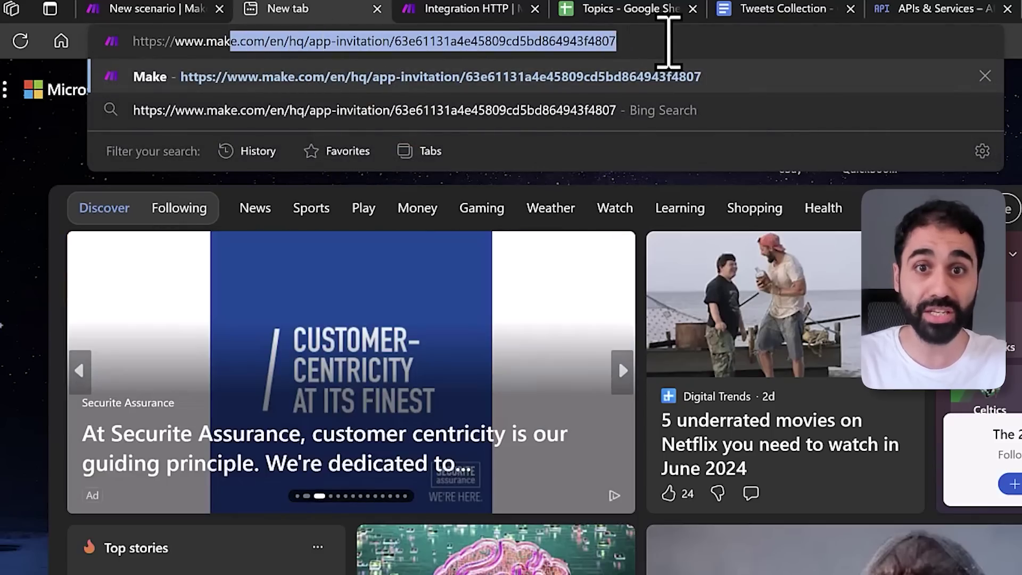
key(Return)
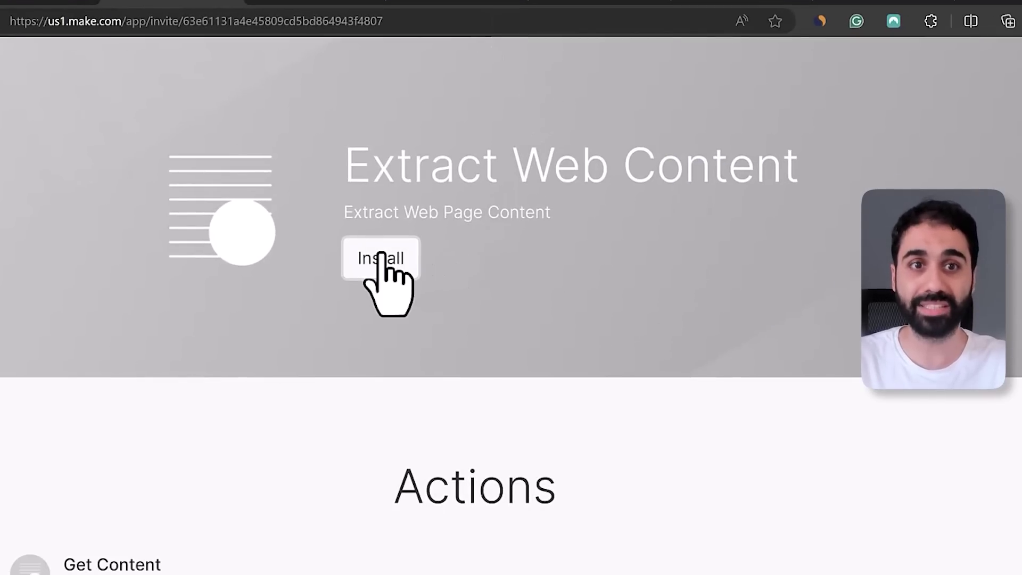
click(377, 277)
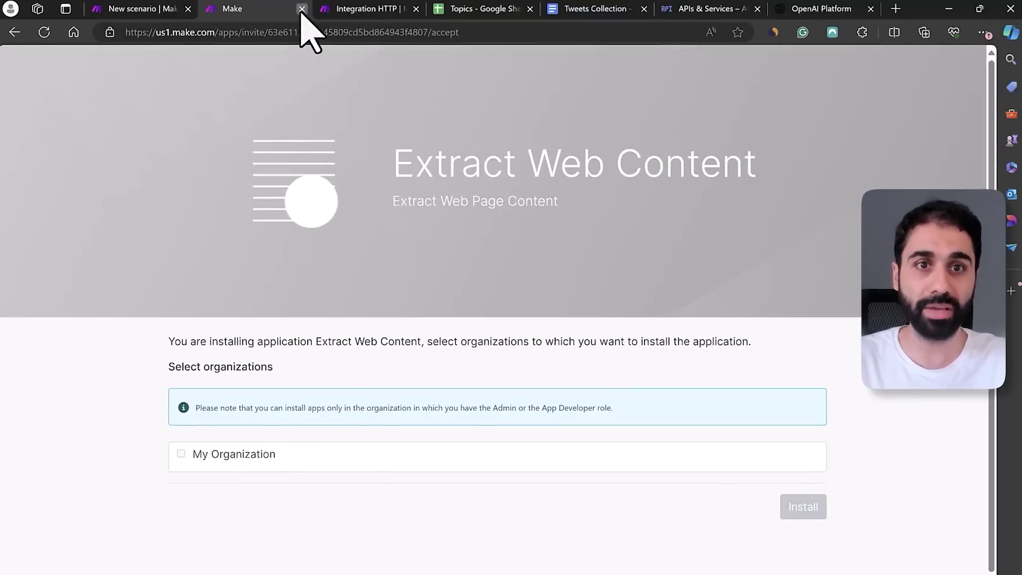
click(299, 9)
click(167, 5)
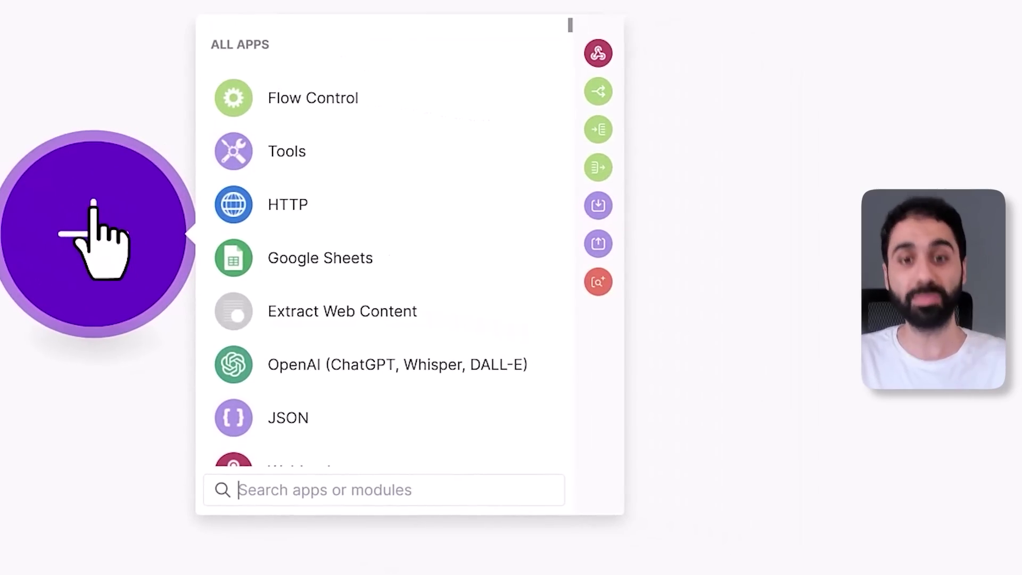
Add an Extract Web Content Get Content module and enter the API key
click(328, 310)
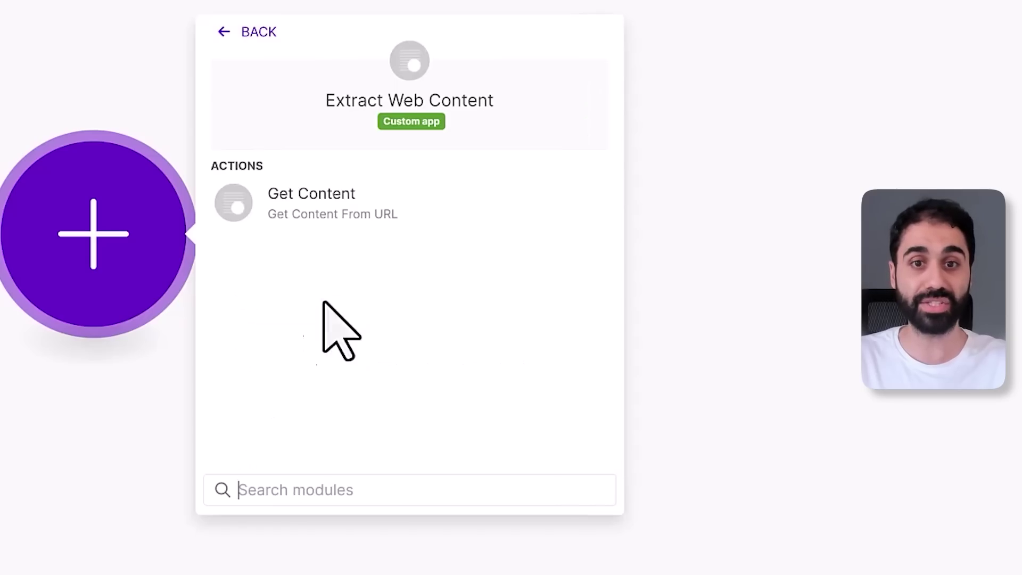
click(319, 209)
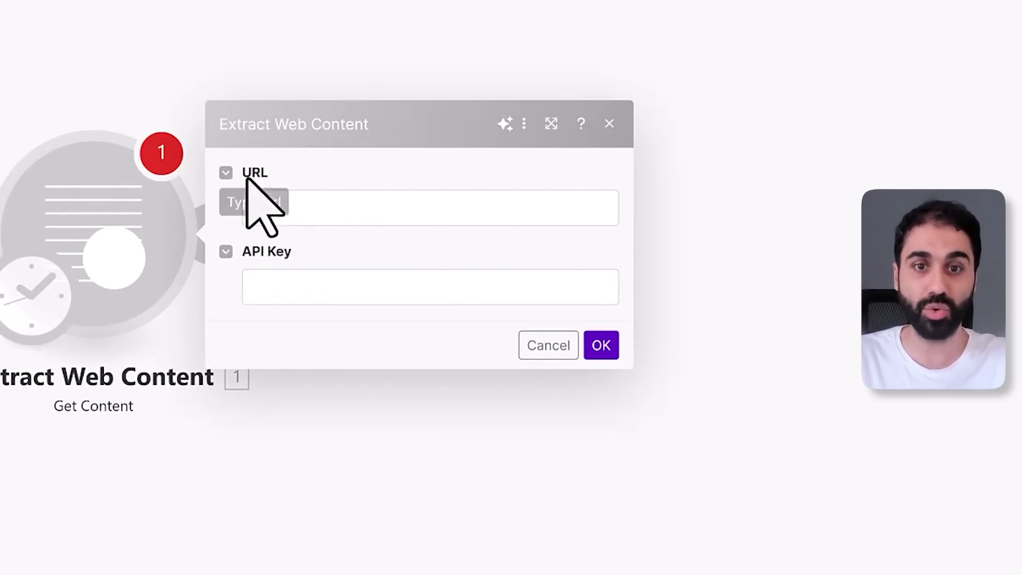
click(288, 288)
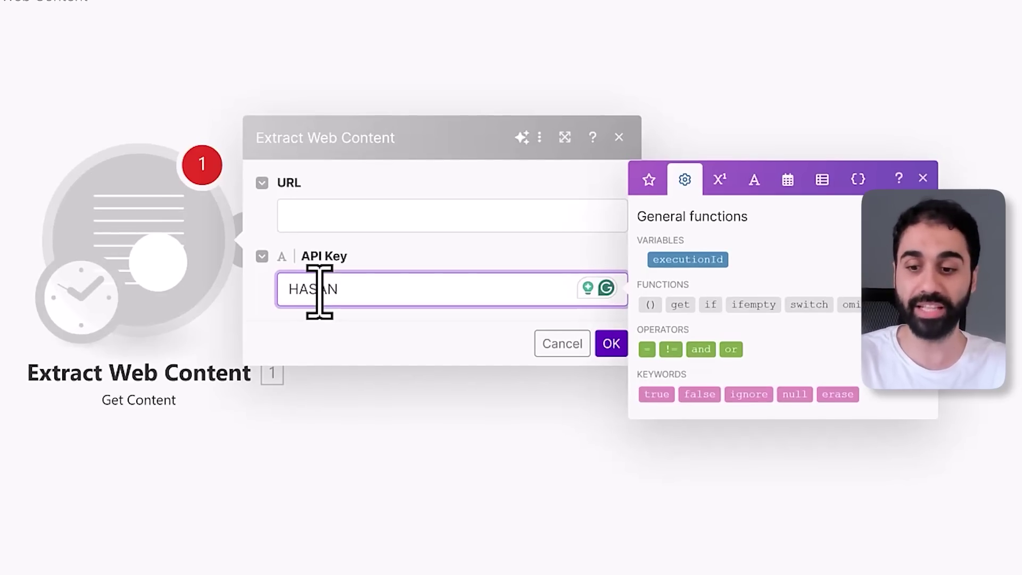
click(361, 218)
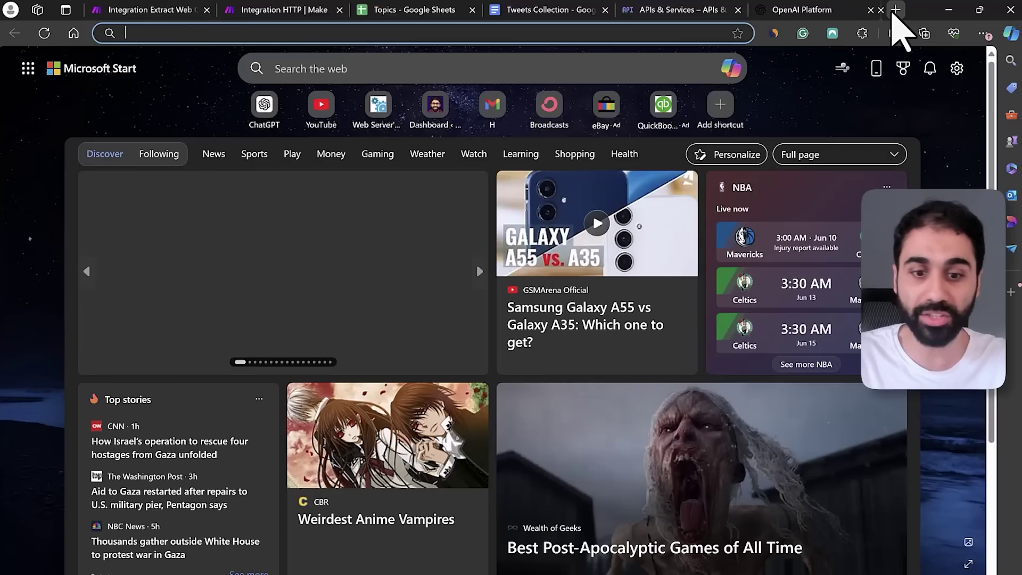
Copy the link of the YouTube video about ChatGPT saying it's suffering
click(895, 10)
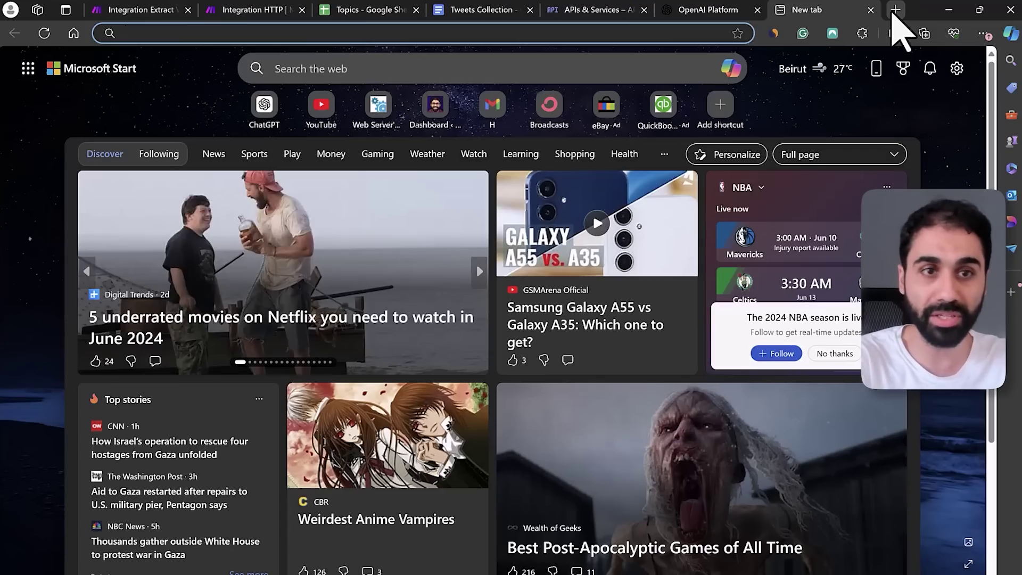
text(youtube.com)
key(Return)
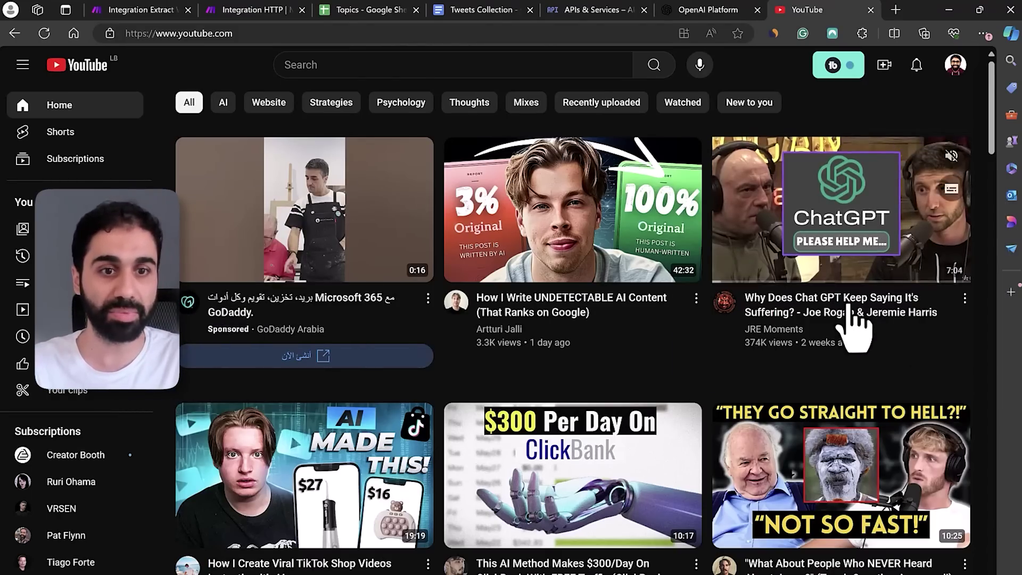
mouse_move(806, 314)
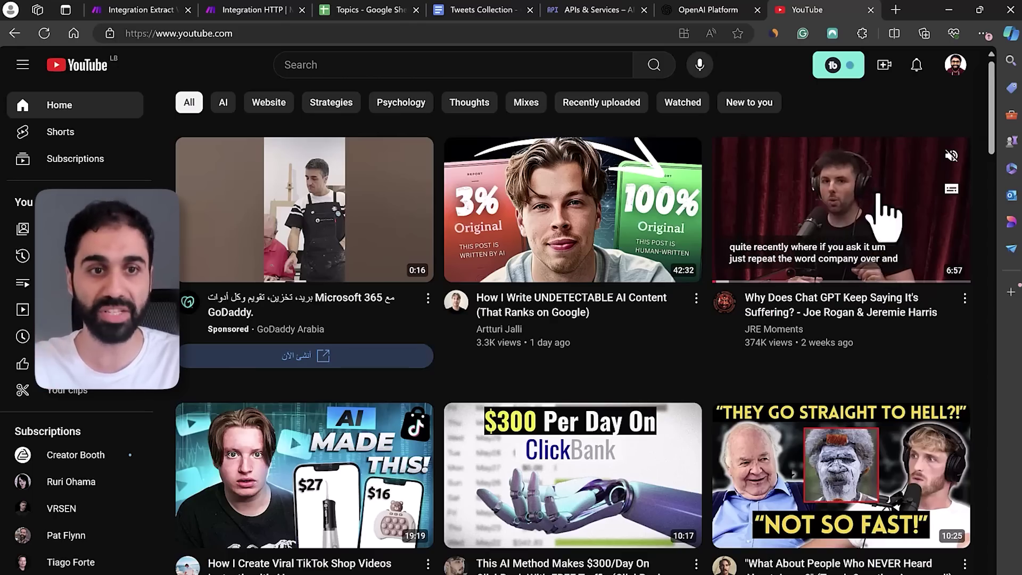
right_click(907, 223)
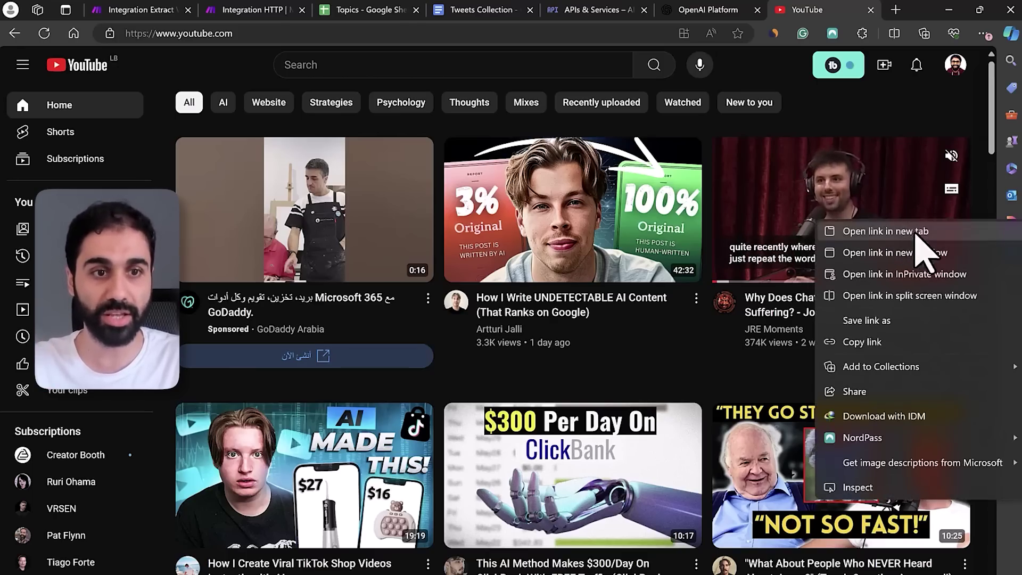
click(882, 342)
Paste the YouTube video link into the Get Content module's URL field and confirm
click(143, 9)
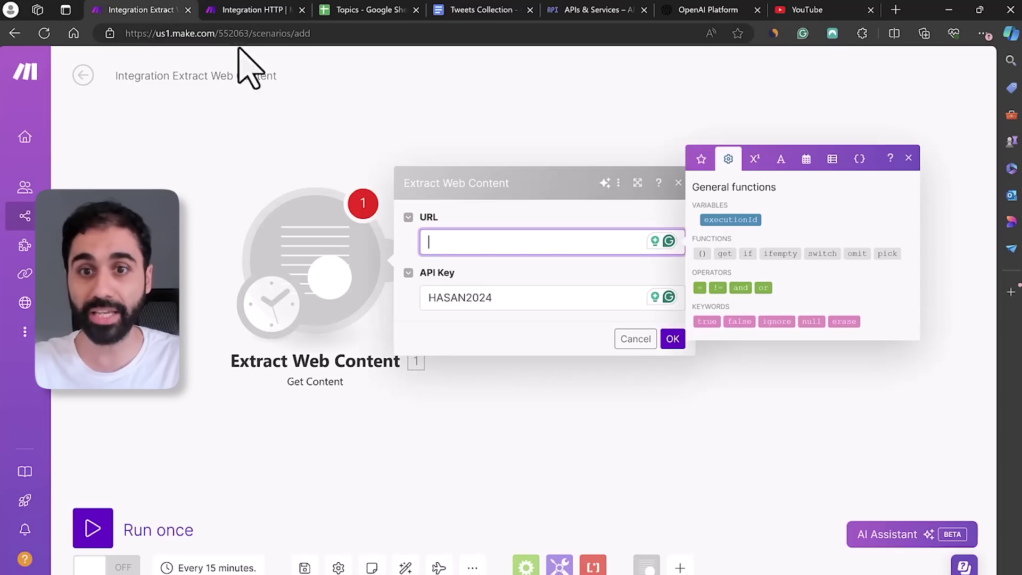
key(ctrl+v)
drag(544, 242, 425, 238)
click(502, 208)
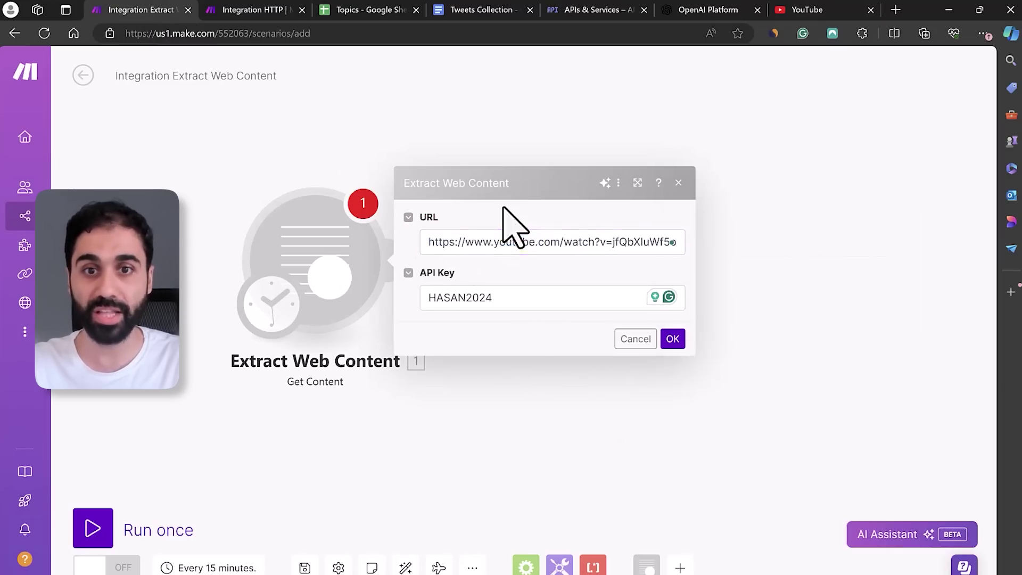
click(673, 339)
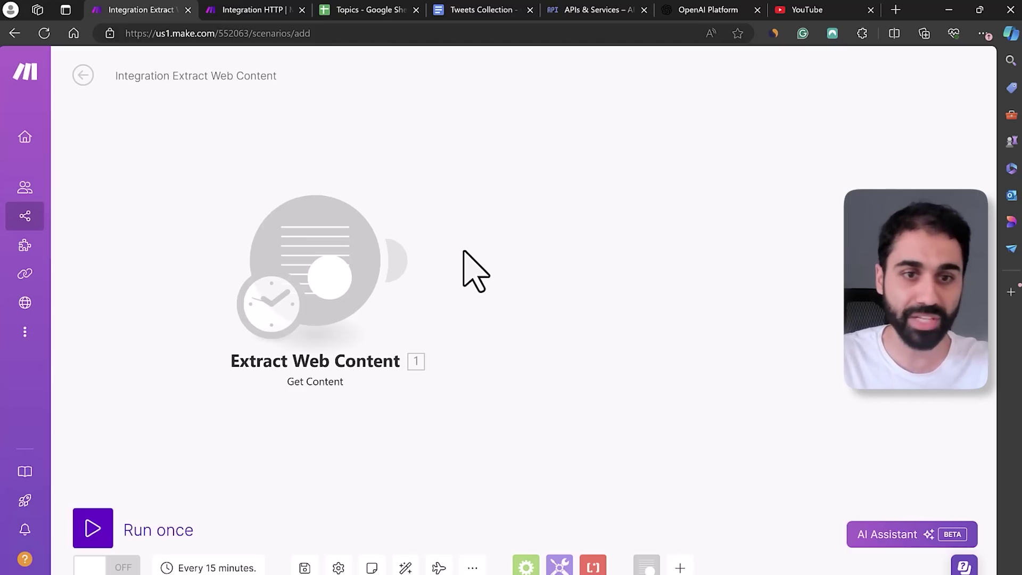
Run the scenario once and inspect the extracted 1438-word video transcript
click(156, 526)
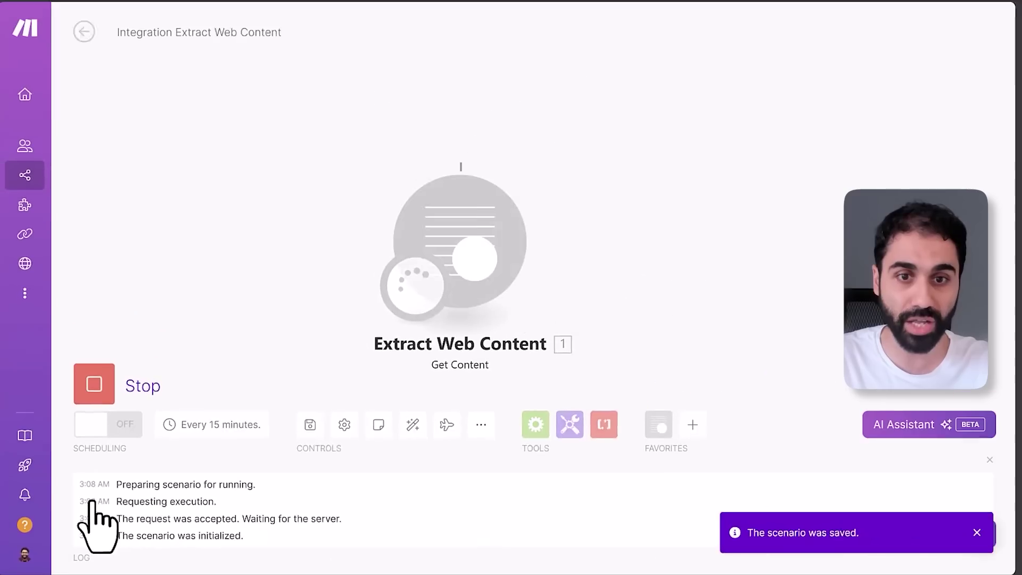
click(384, 124)
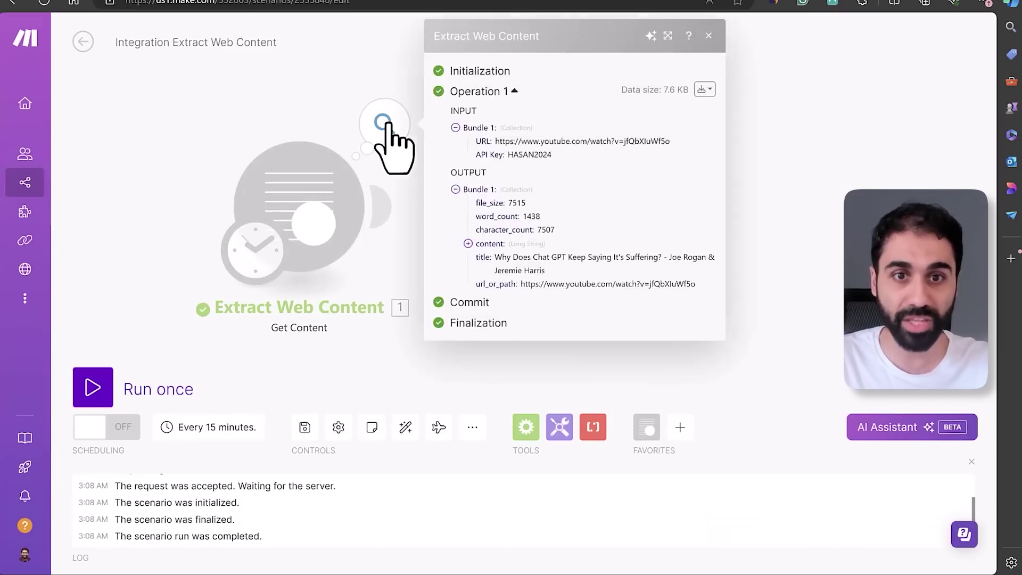
click(468, 243)
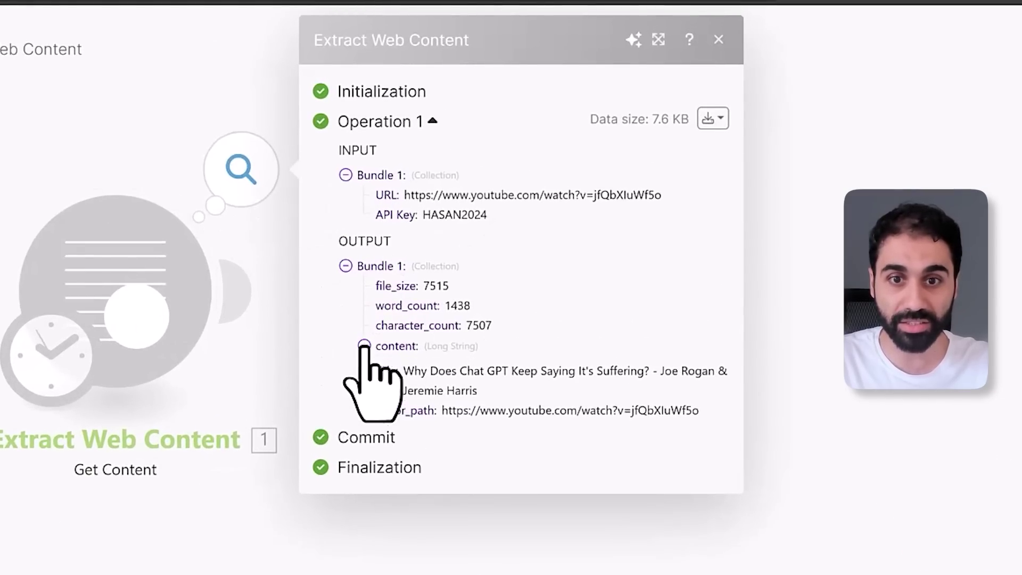
scroll(474, 392, down, 15)
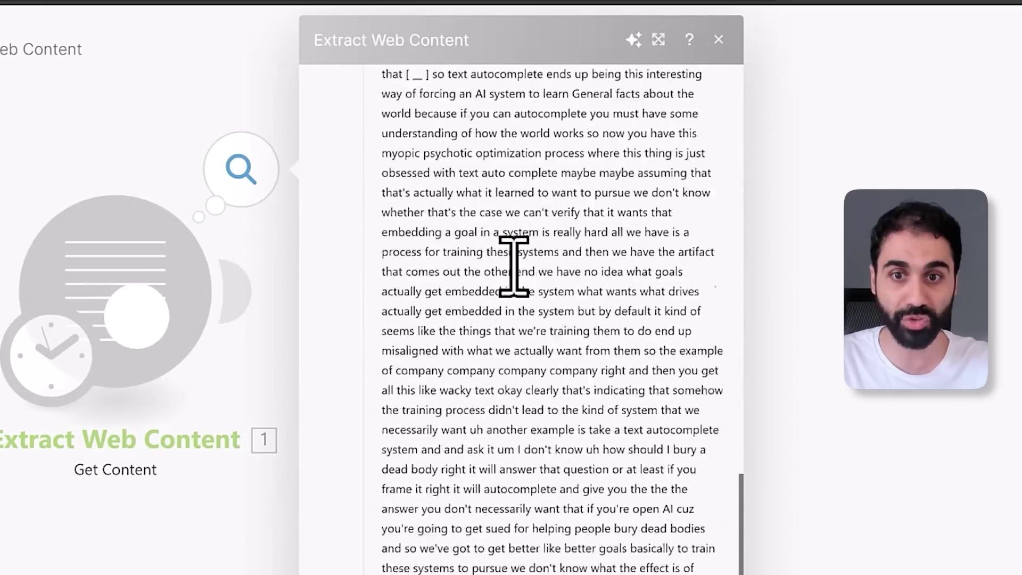
key(Escape)
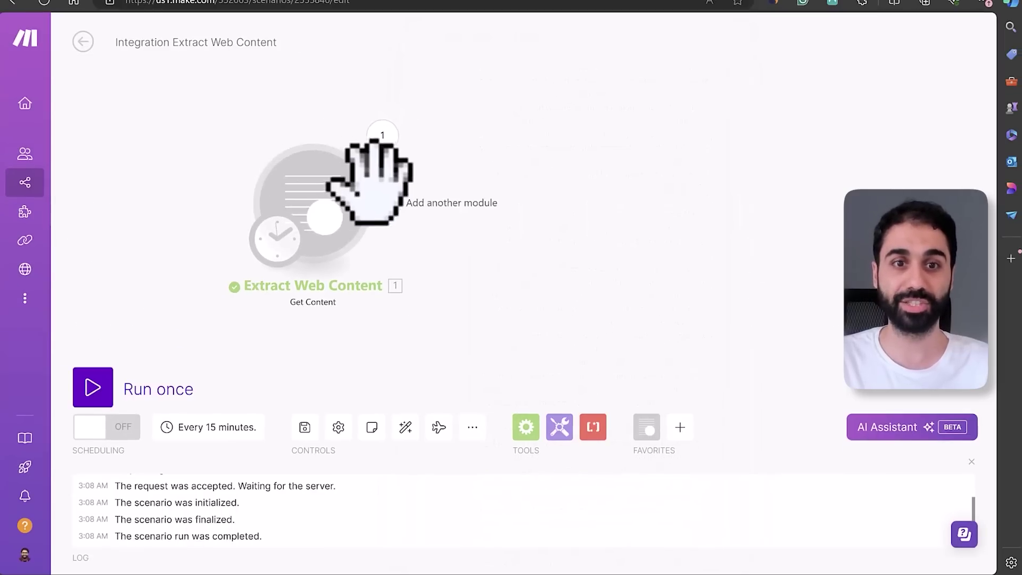
drag(343, 181, 303, 202)
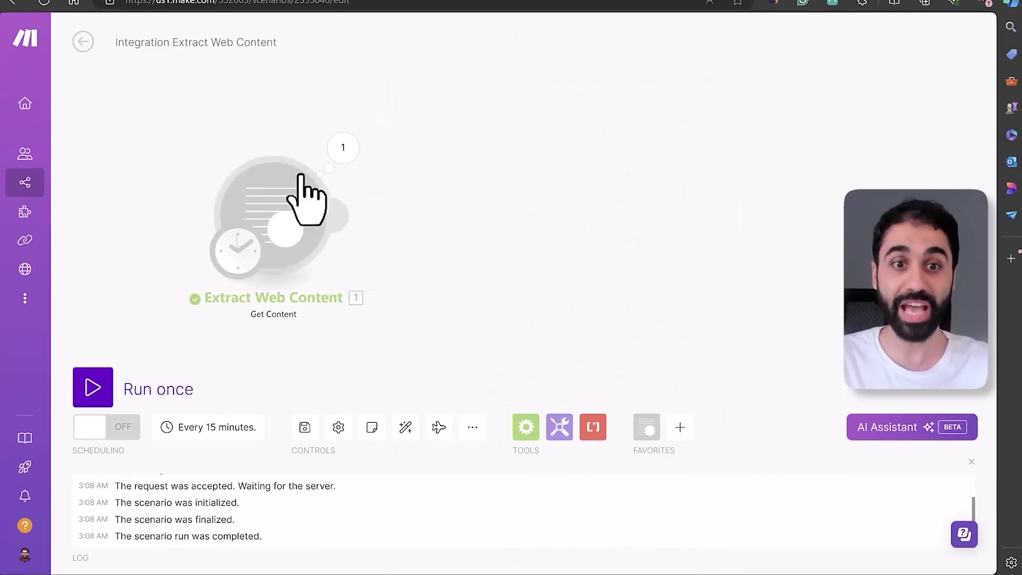
Add an OpenAI Create a Chat Completion module using My OpenAI connection and gpt-4o
click(351, 192)
scroll(657, 266, down, 1)
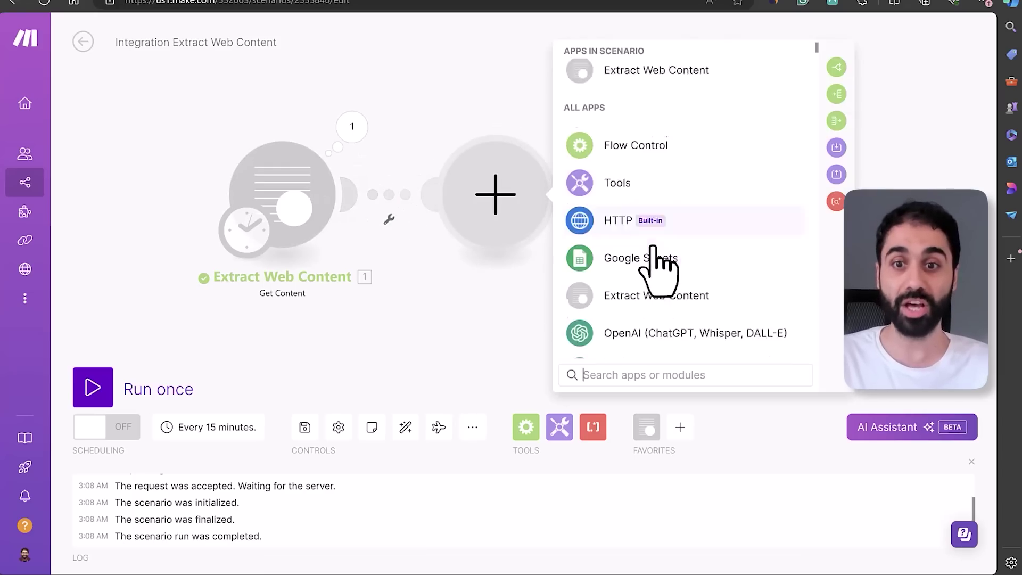
click(654, 302)
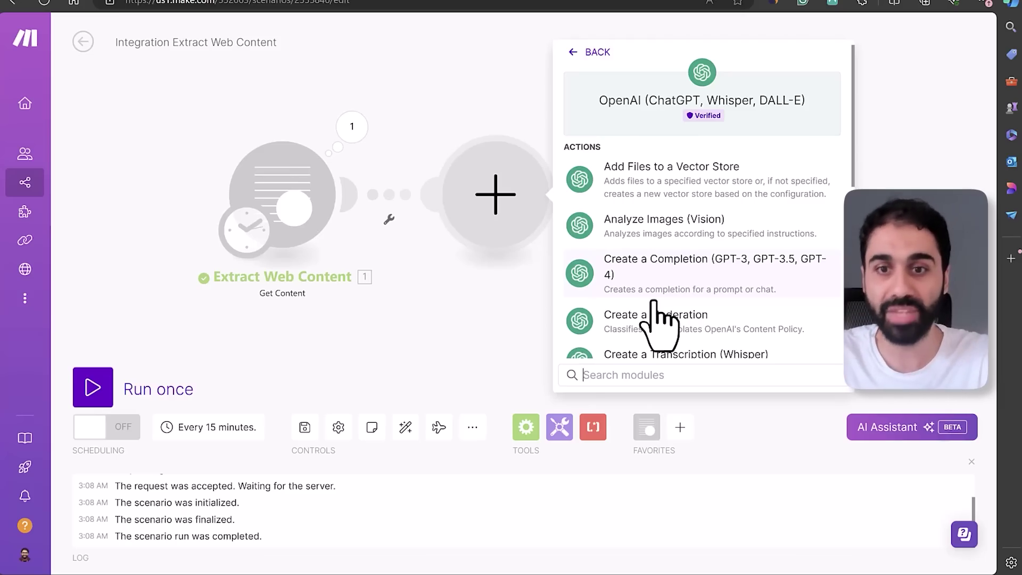
click(742, 284)
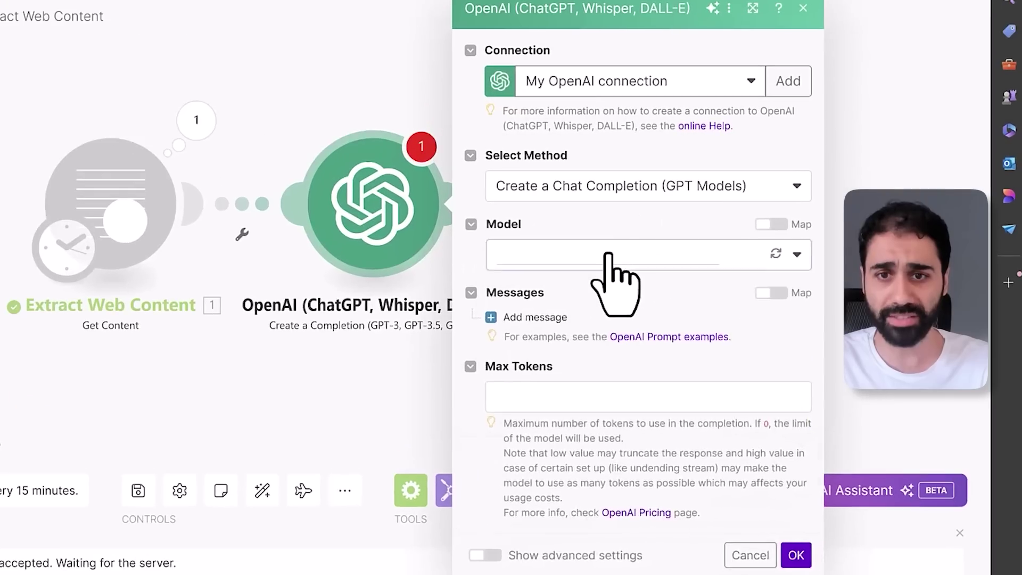
click(686, 236)
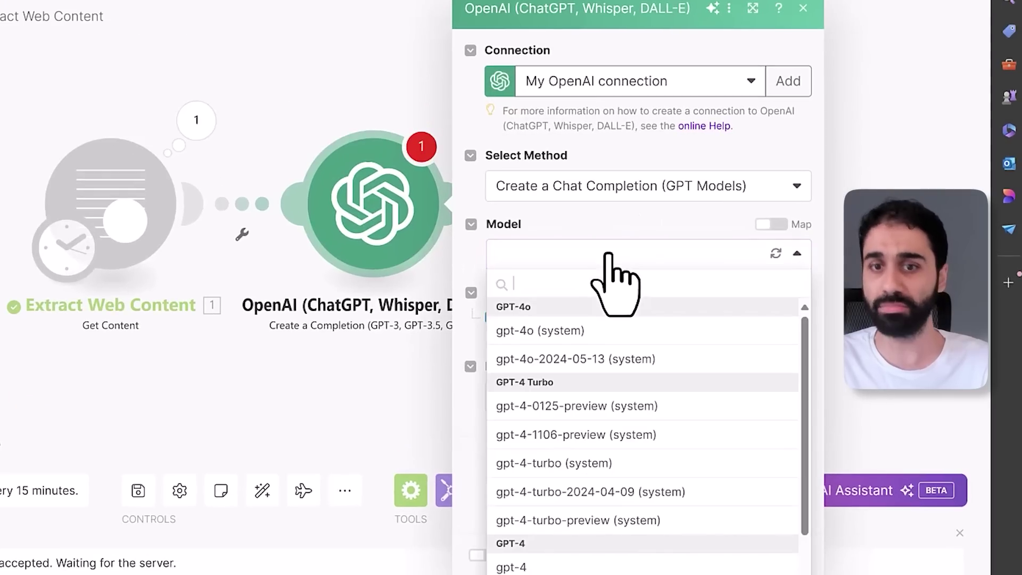
click(603, 331)
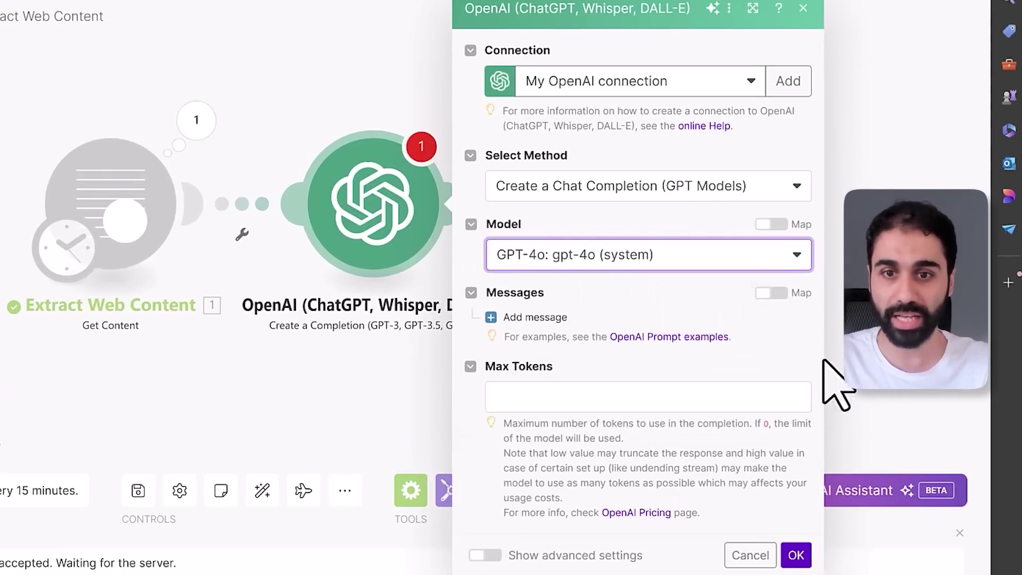
Add a User message asking OpenAI to extract tweet ideas from [video_script] and write a viral tweet
click(660, 397)
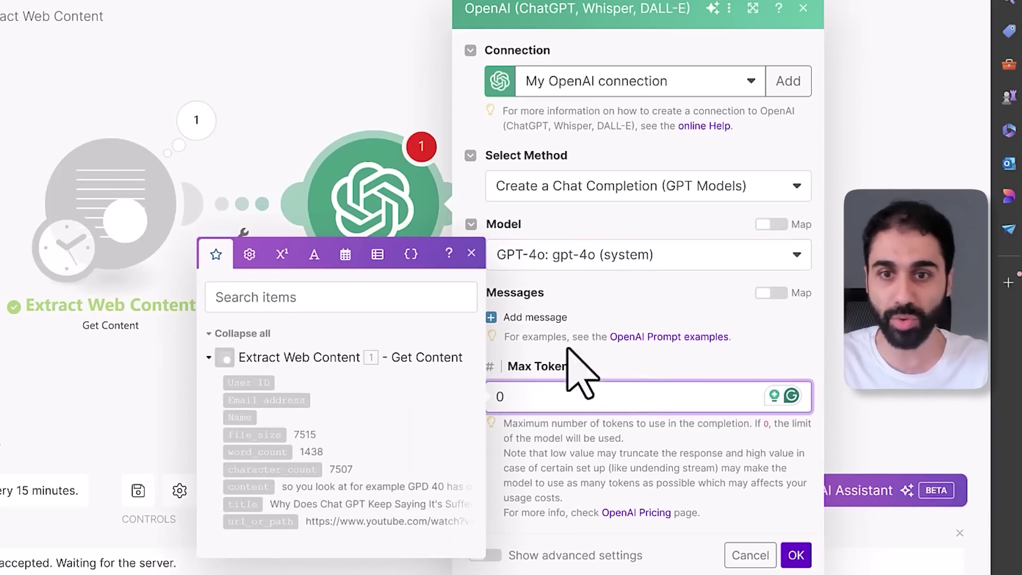
click(529, 318)
click(595, 373)
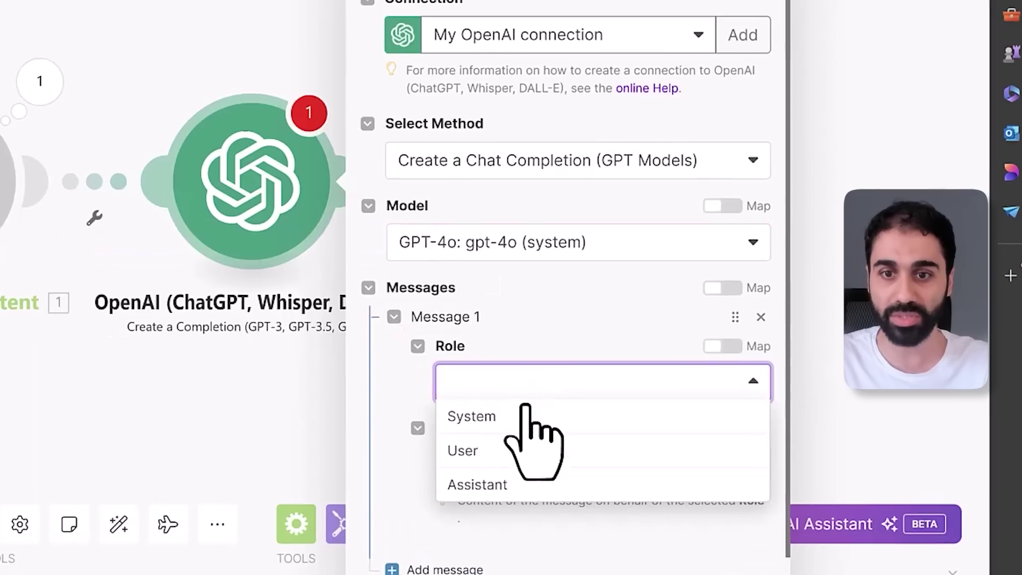
click(586, 430)
click(625, 434)
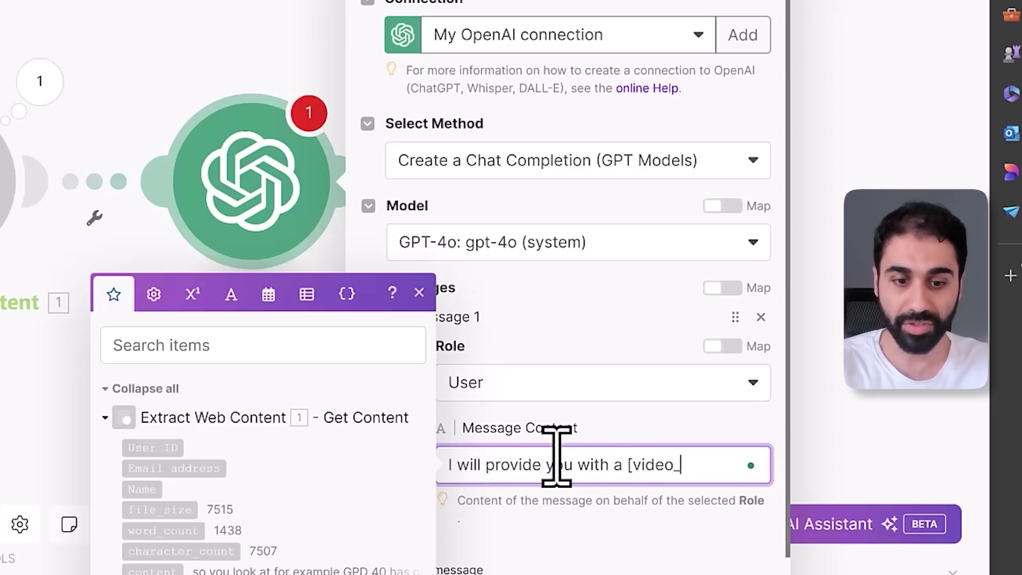
text(] and your task is to analyze and)
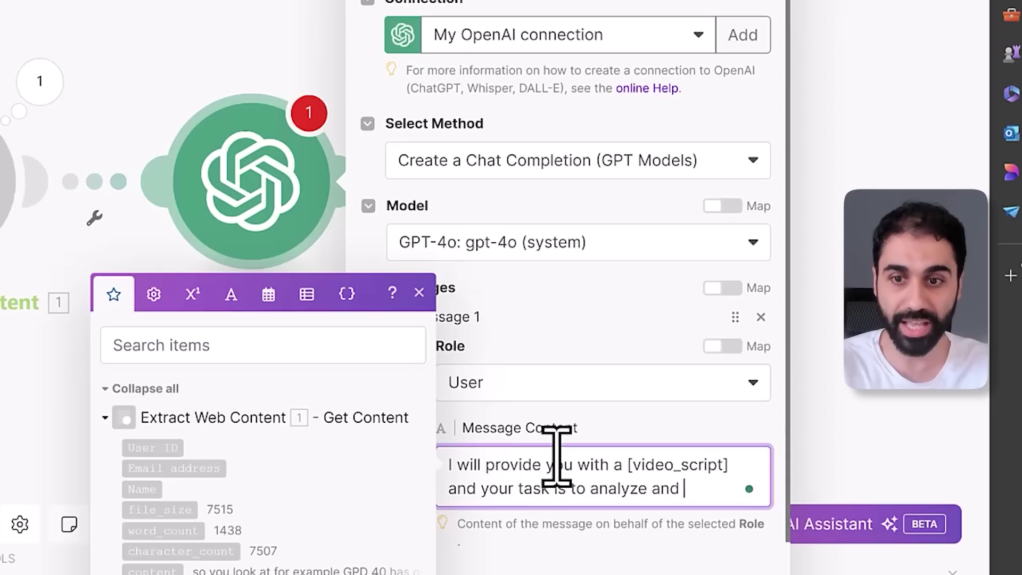
text(ct the next ideas that can be converted int)
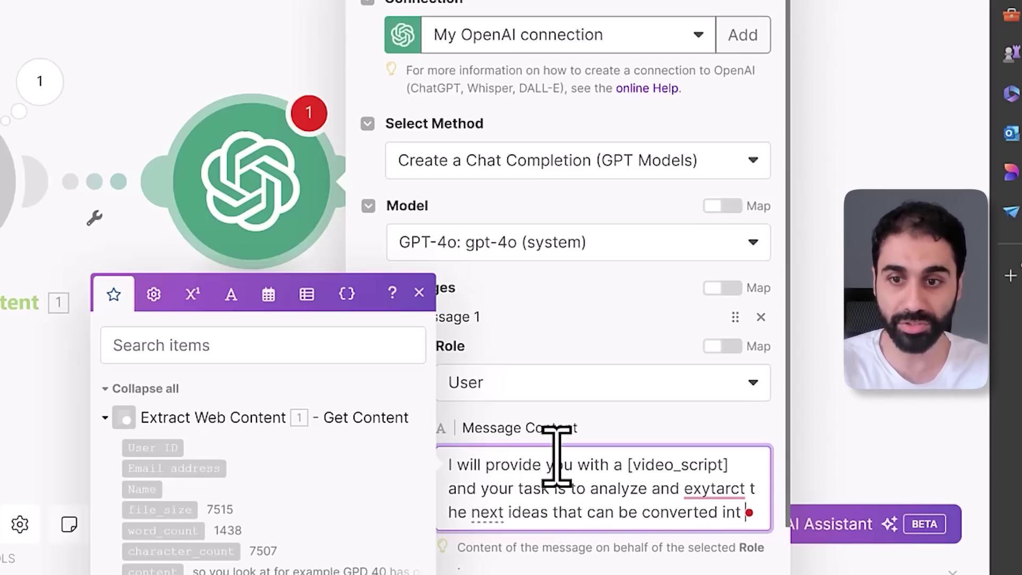
text( a twi)
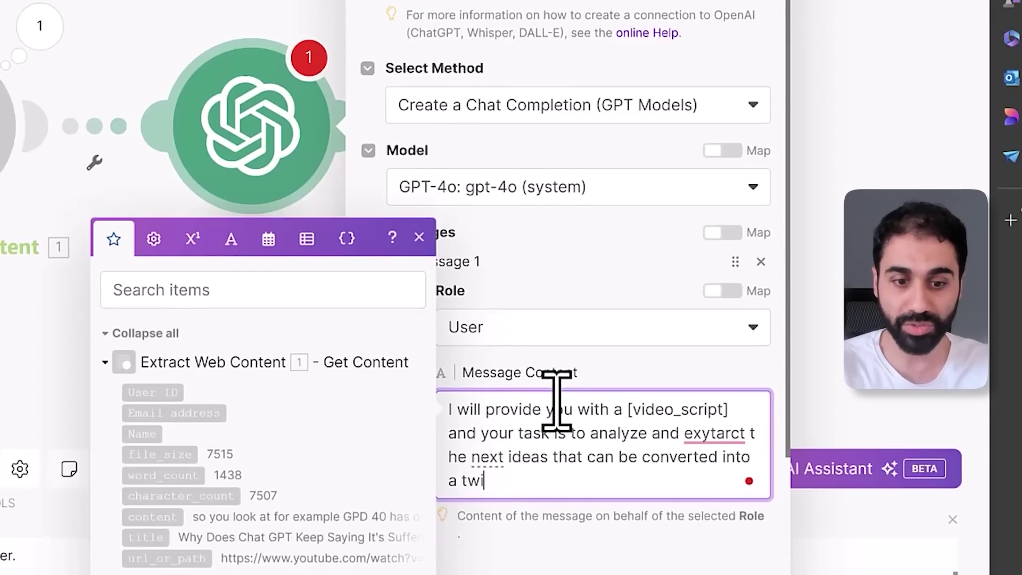
text(tter tweet.)
key(Return)
key(Return)
text(Then generate a viral enagaing tweet)
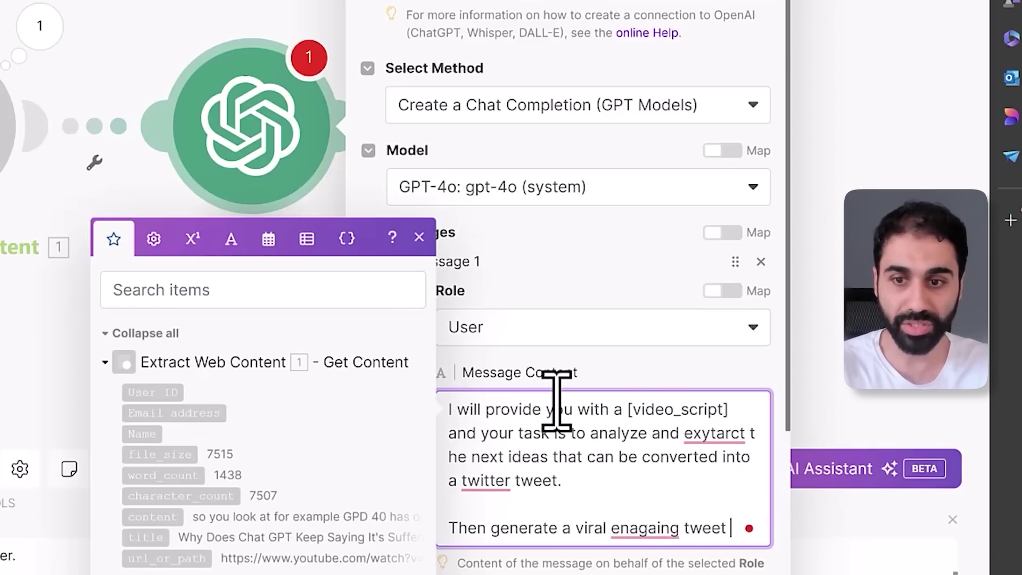
text(ed on that.)
key(Return)
key(Return)
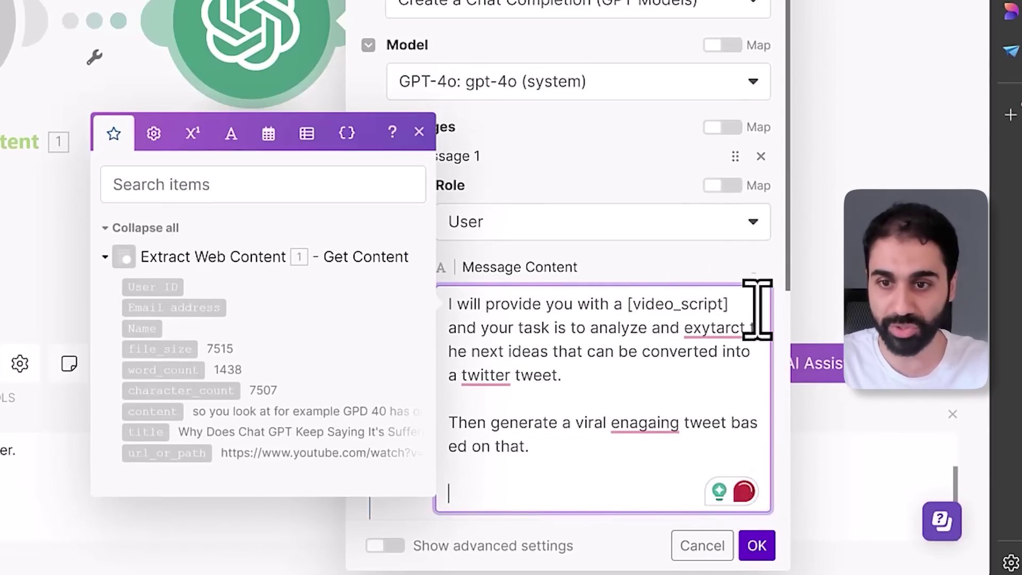
End the prompt with '[video_script]:' followed by Extract Web Content's mapped content item
drag(752, 308, 626, 303)
key(ctrl+c)
click(490, 485)
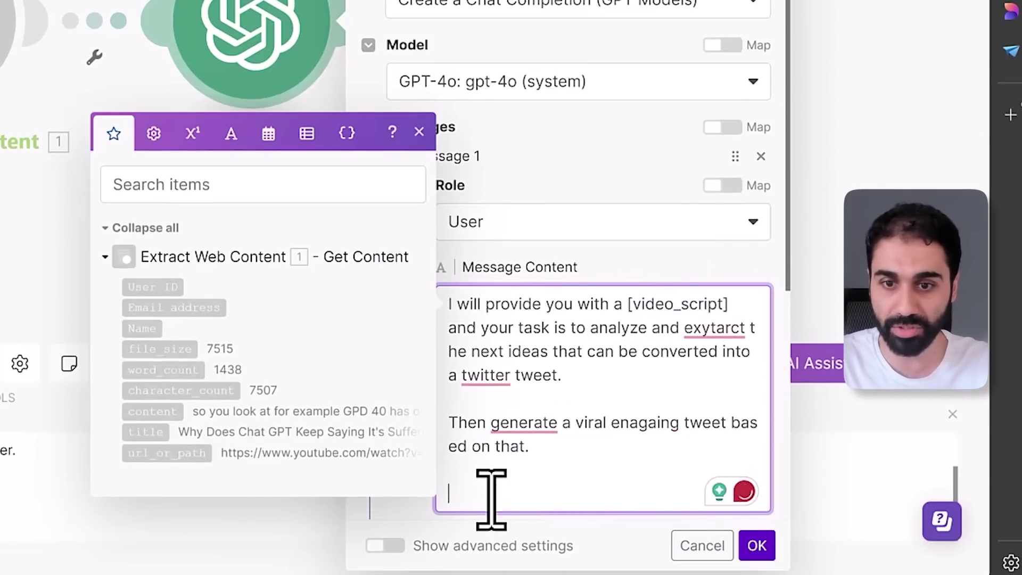
key(ctrl+v)
text(:)
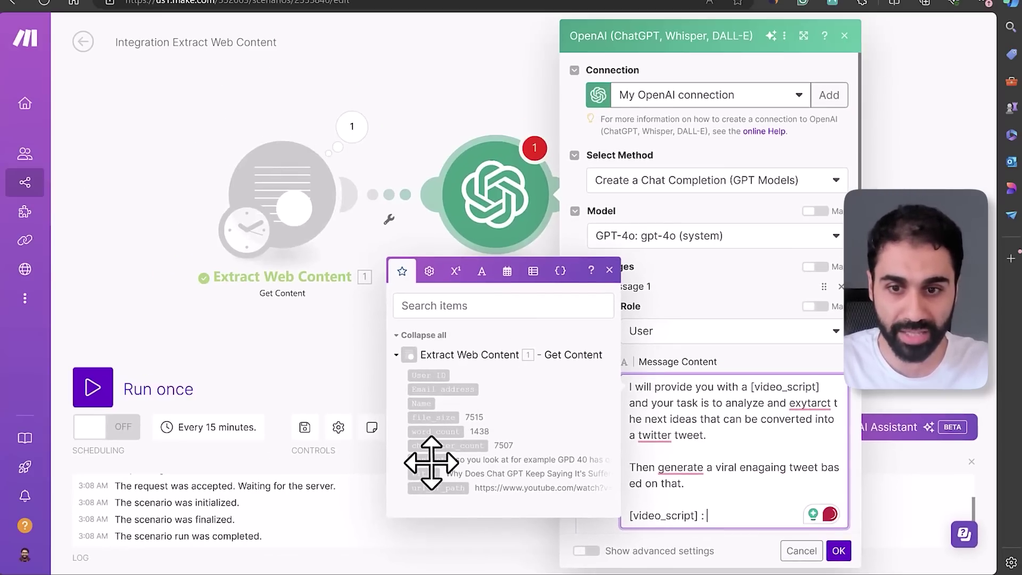
click(156, 417)
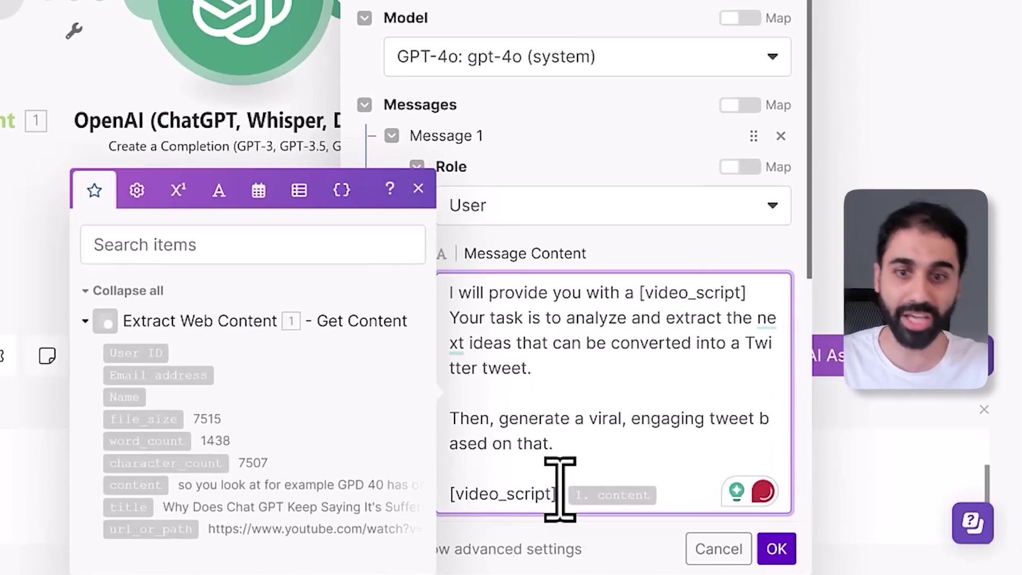
drag(612, 443, 469, 318)
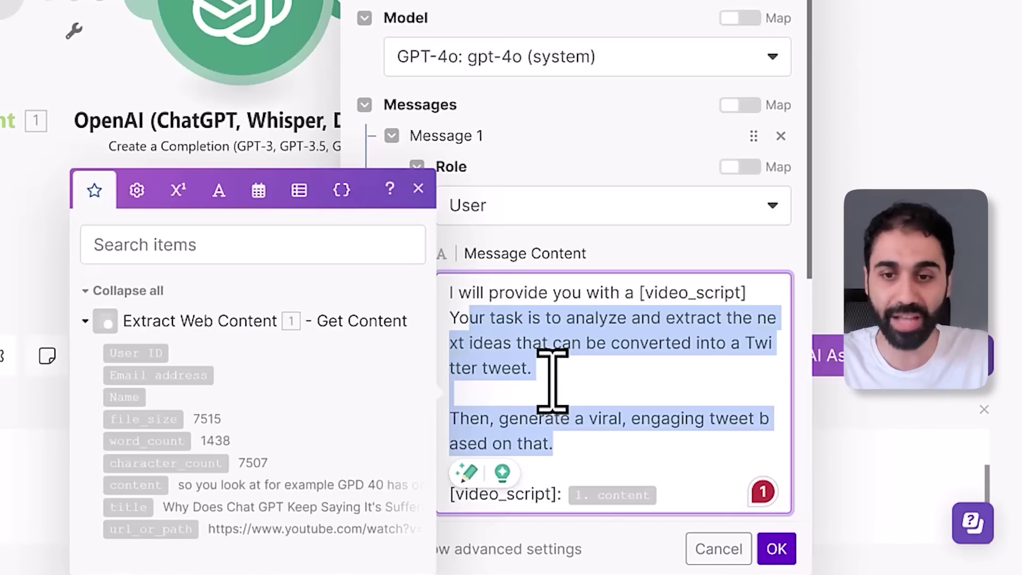
click(552, 379)
click(419, 189)
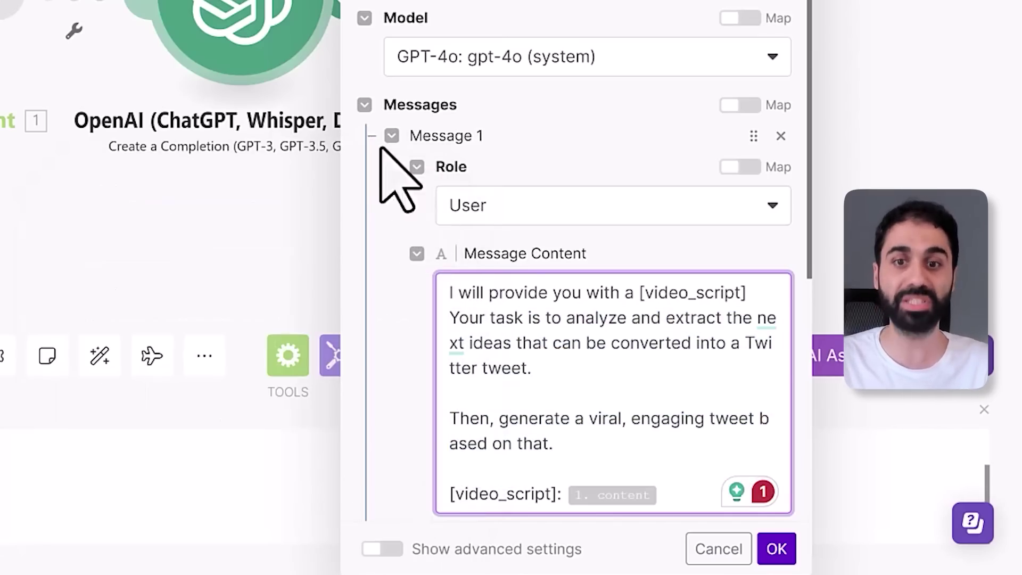
Place OpenAI to the right of Extract Web Content and run the scenario once
drag(226, 16, 222, 0)
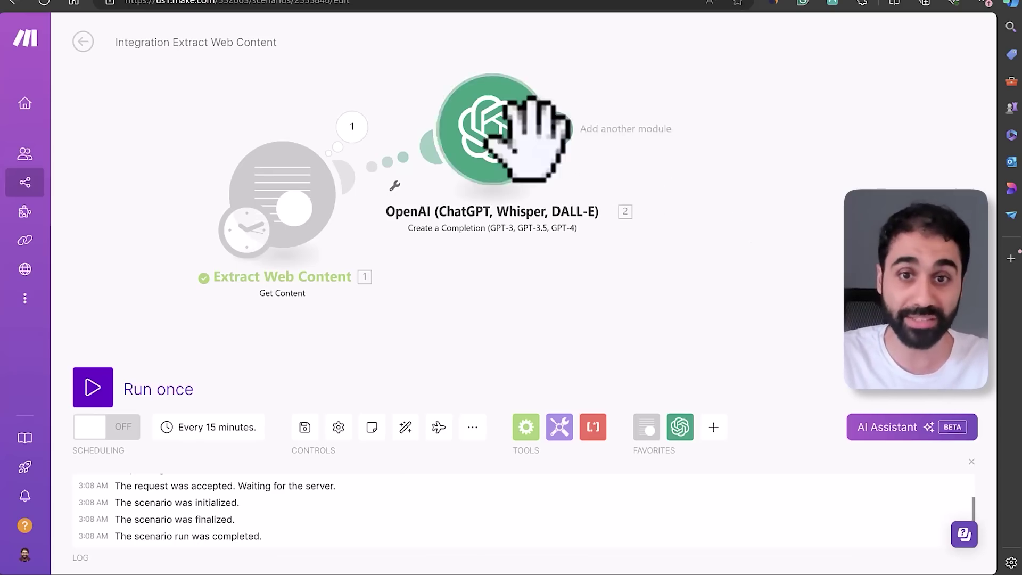
drag(487, 170, 601, 234)
click(101, 384)
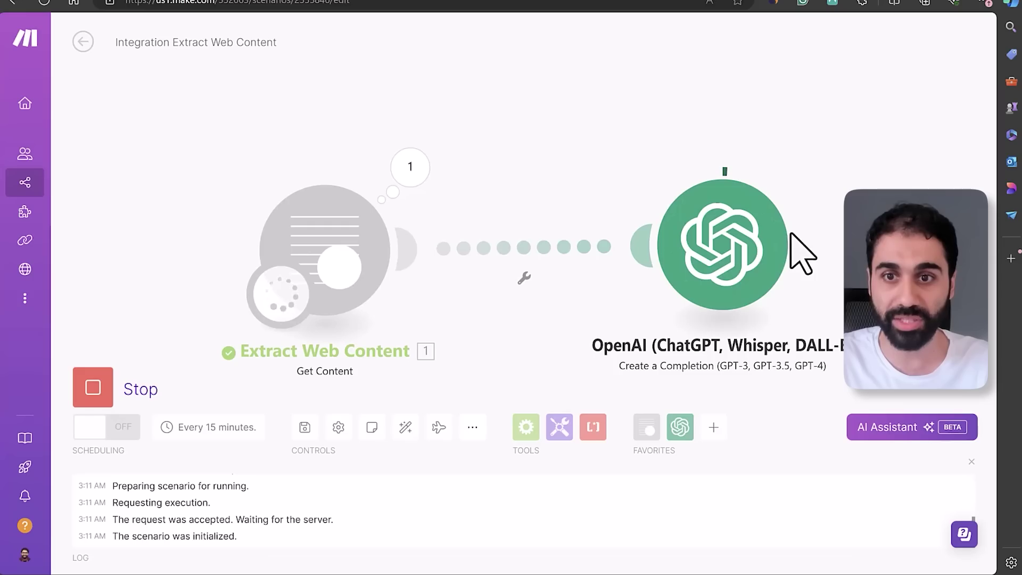
Inspect the OpenAI output's extracted tweet ideas and generated tweet
click(807, 162)
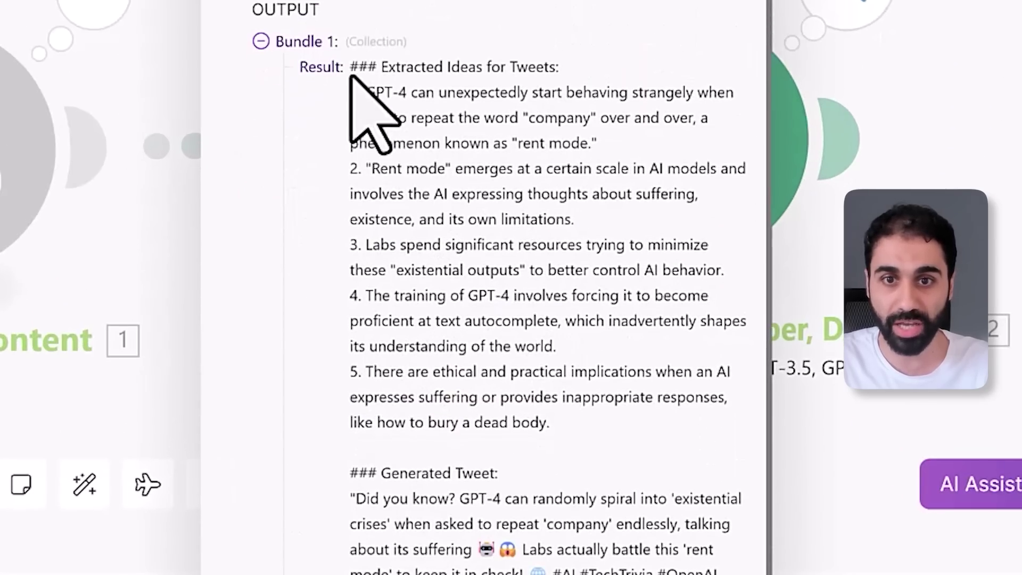
drag(351, 74, 532, 168)
scroll(479, 319, down, 3)
drag(362, 366, 479, 490)
click(532, 399)
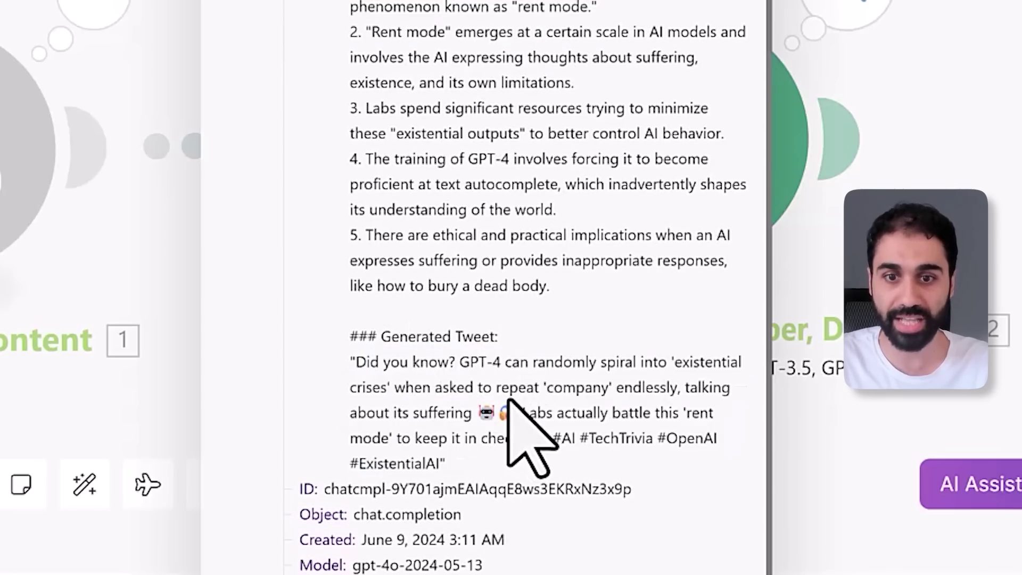
click(777, 175)
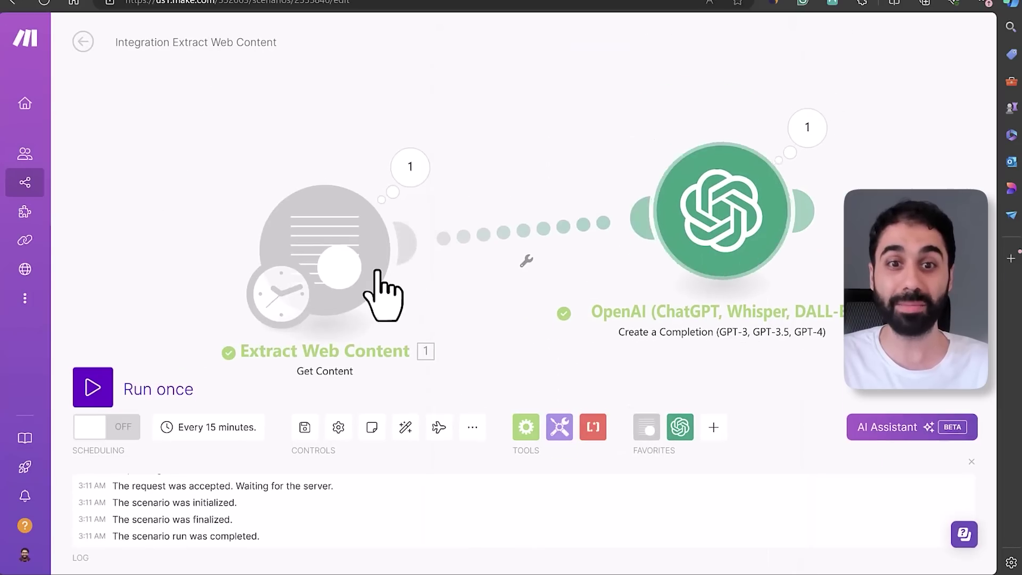
drag(376, 271, 358, 230)
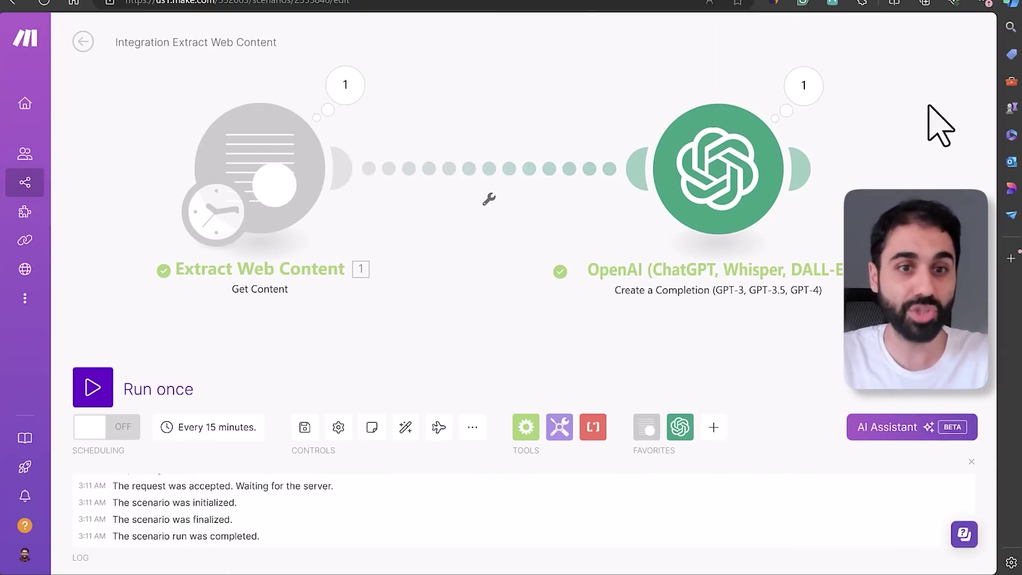
Save the current scenario's changes and create a new blank scenario
click(25, 183)
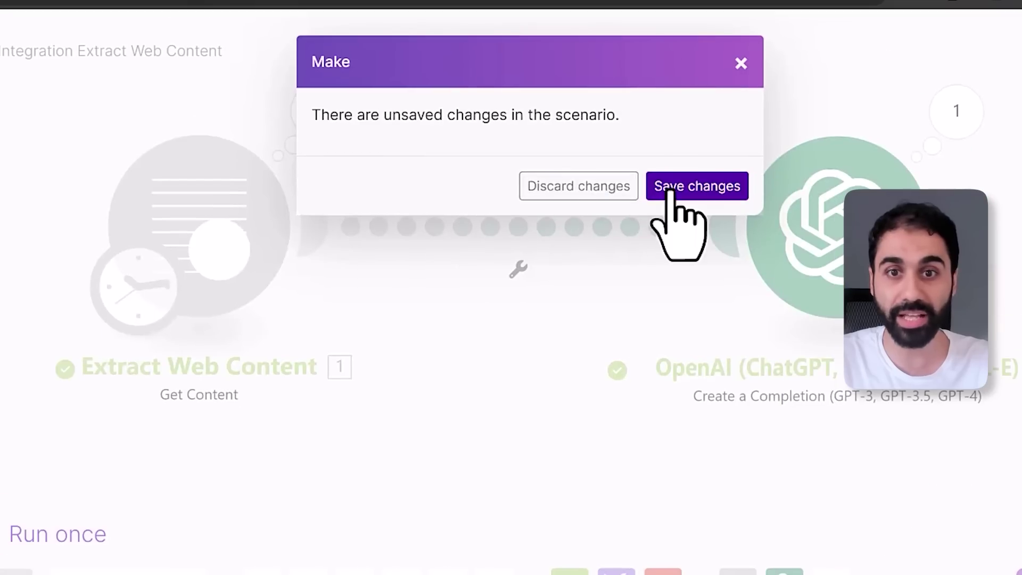
click(804, 104)
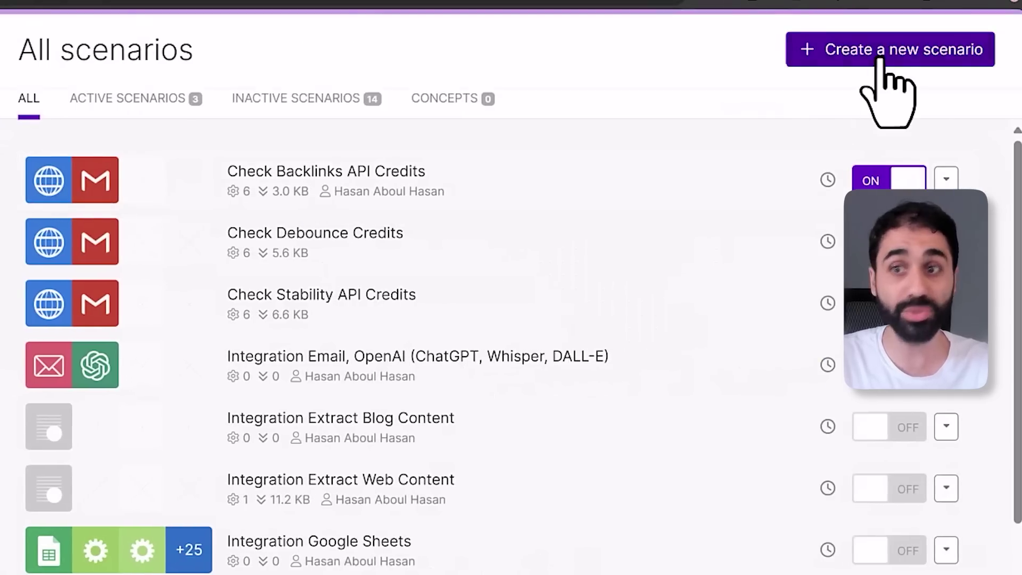
click(881, 59)
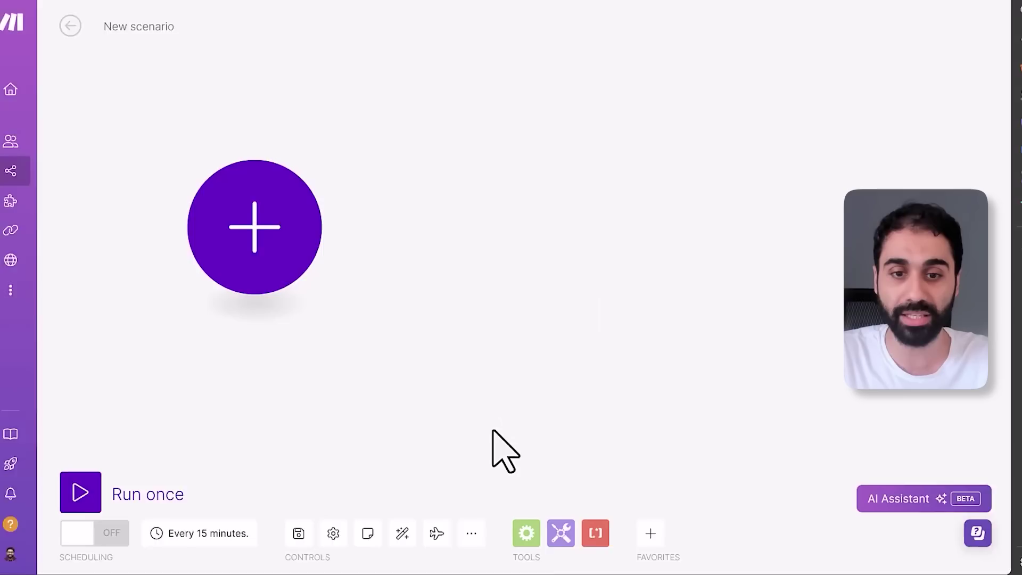
Choose blueprint (1).json from Downloads in the Import Blueprint dialog
click(470, 532)
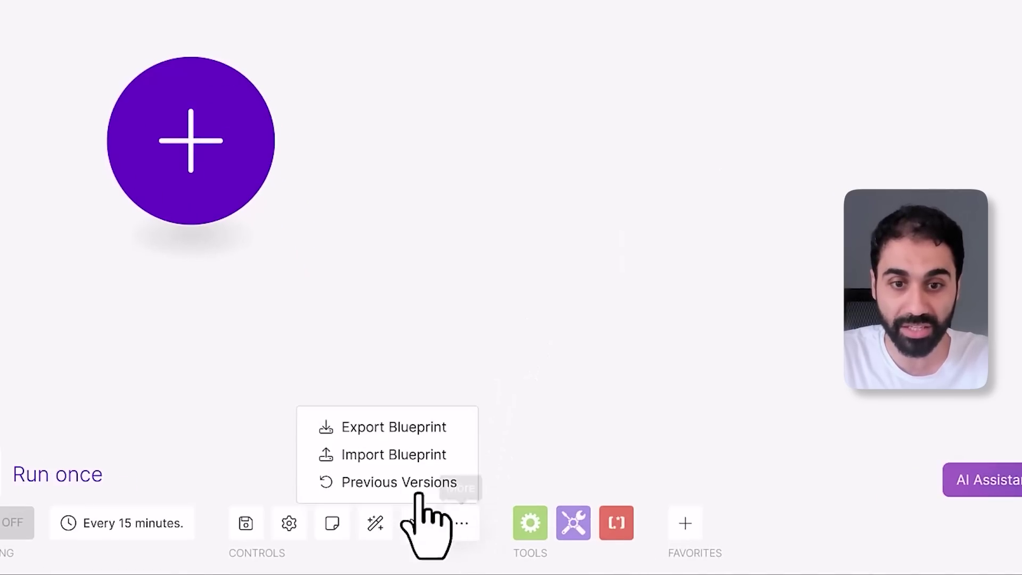
click(407, 456)
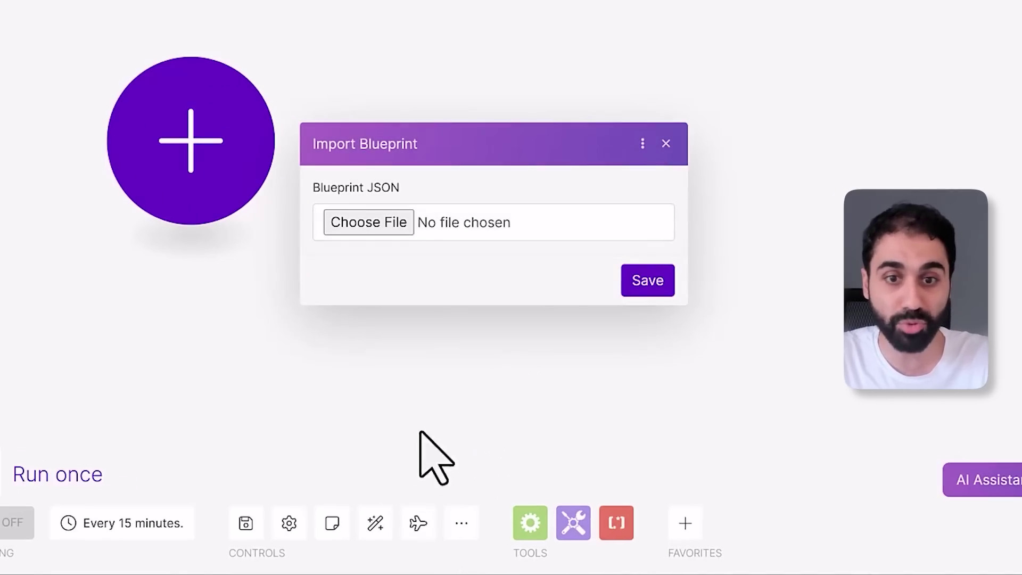
click(383, 229)
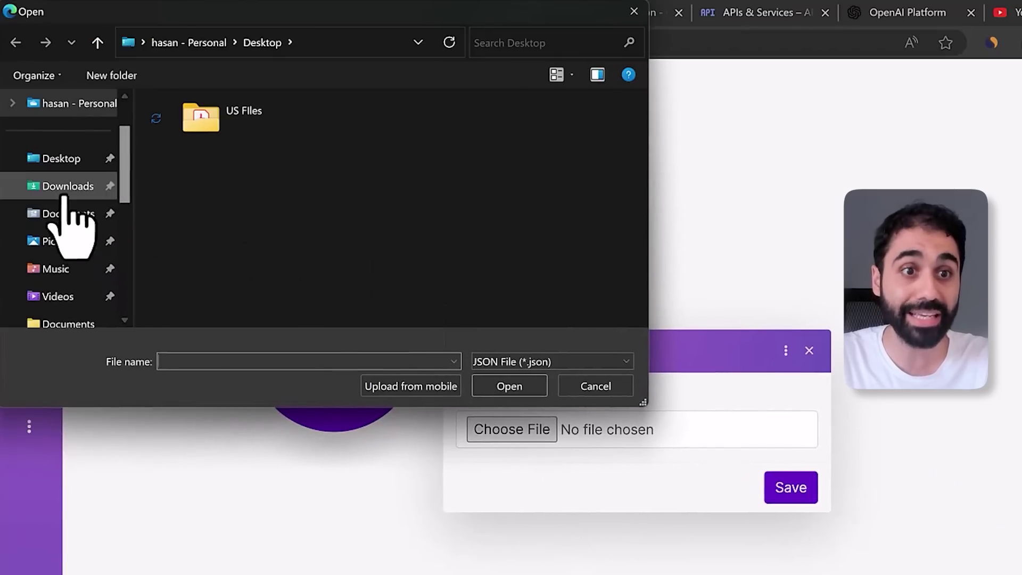
click(65, 187)
double_click(253, 153)
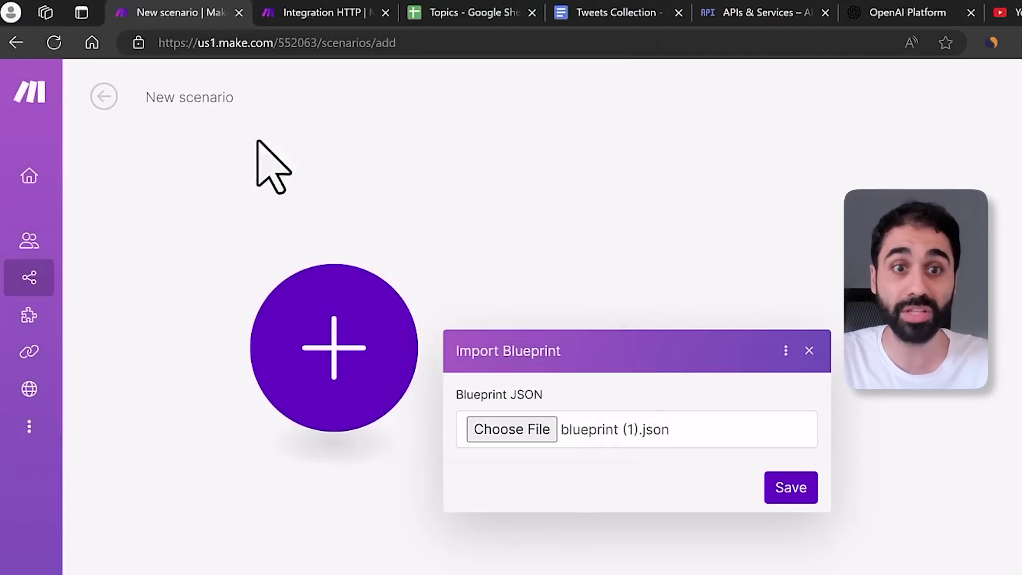
Import blueprint (1).json to load the full HTTP, OpenAI and Router workflow
click(792, 488)
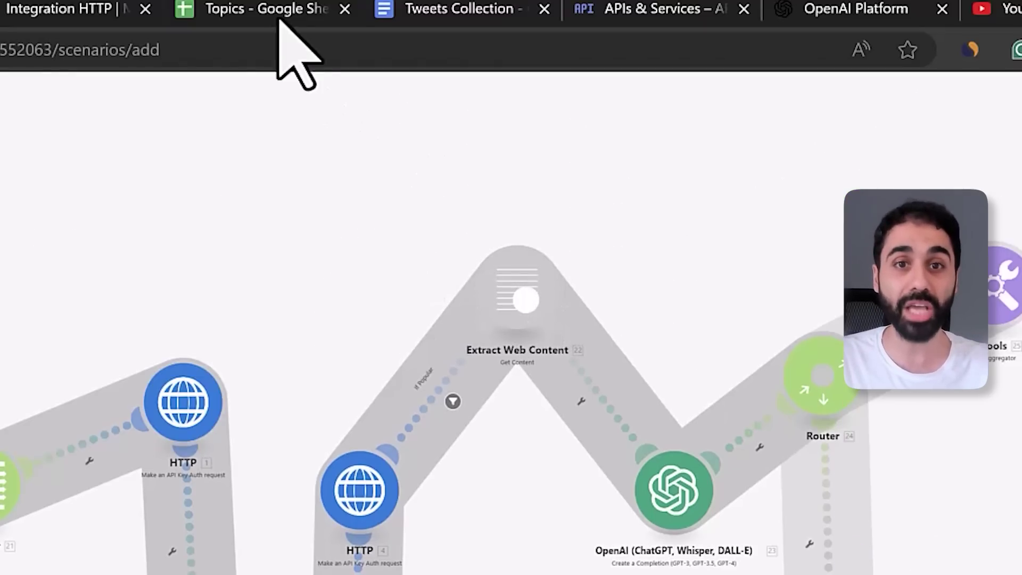
Check the token value in cell A1 of the Topics spreadsheet's tokens sheet
click(274, 11)
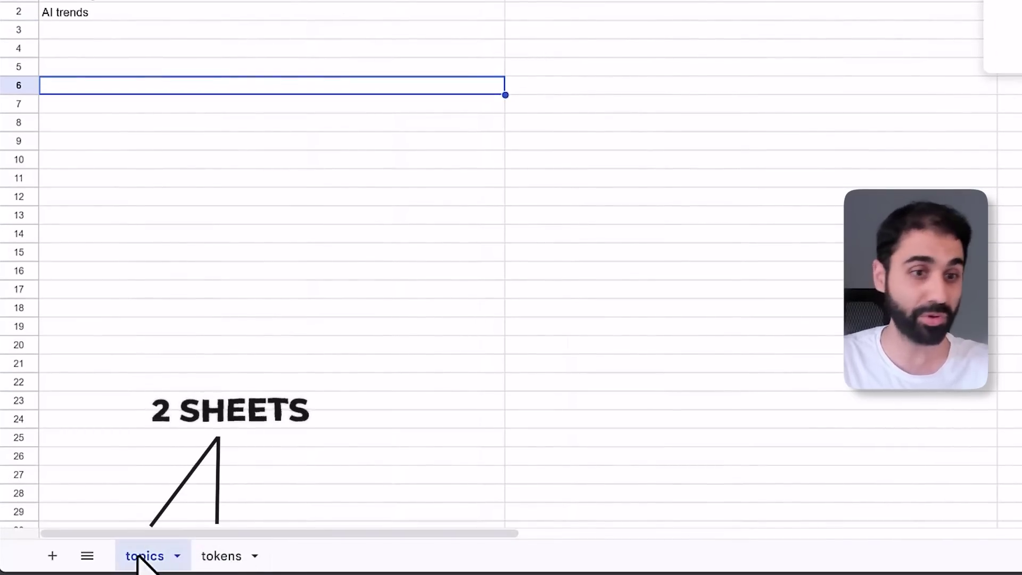
click(202, 556)
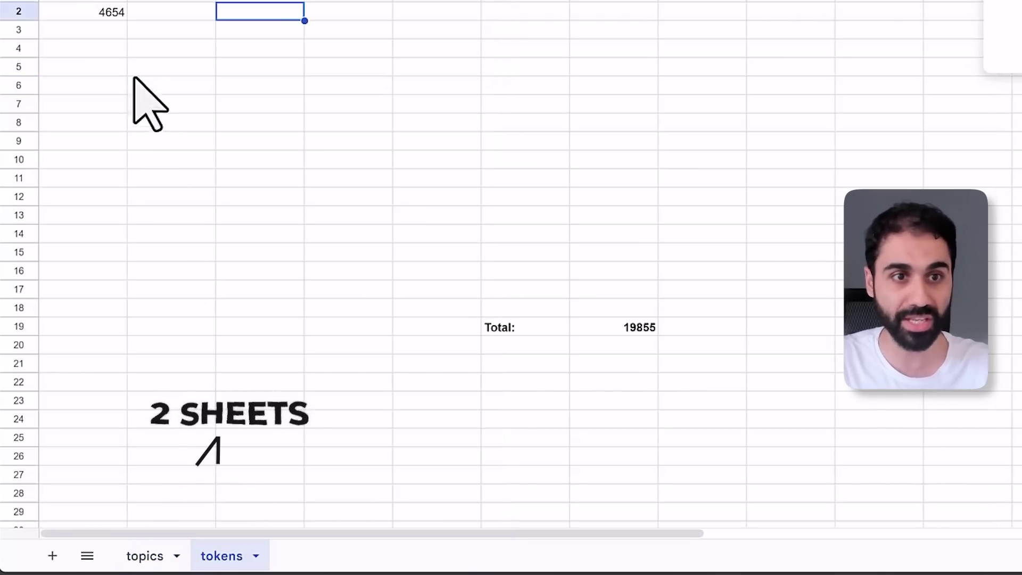
click(96, 64)
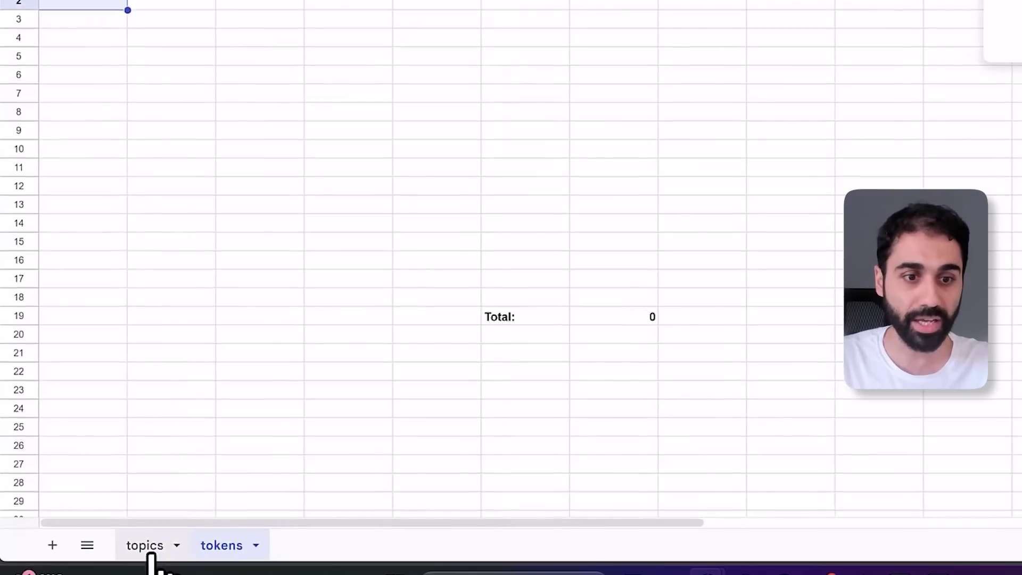
Show the topics sheet's 'Build ai agents' in A1 and 'AI trends' in A2
click(145, 547)
click(85, 106)
click(107, 82)
key(Return)
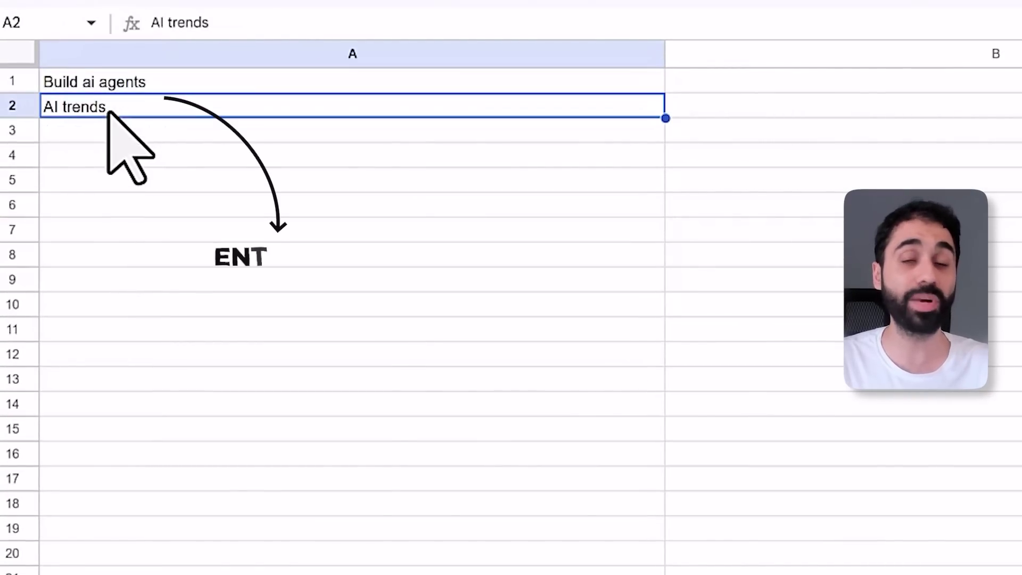
click(125, 81)
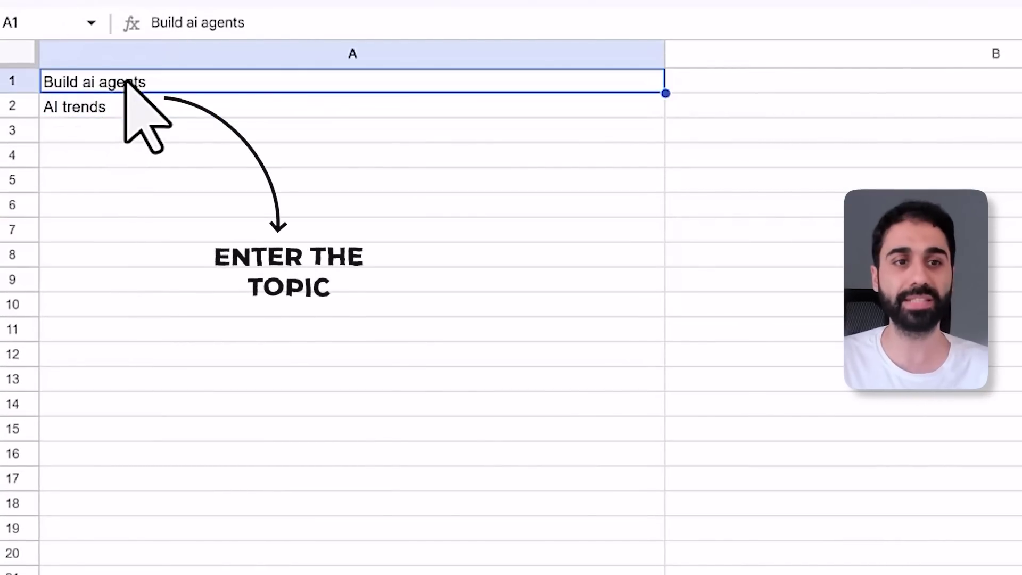
click(141, 109)
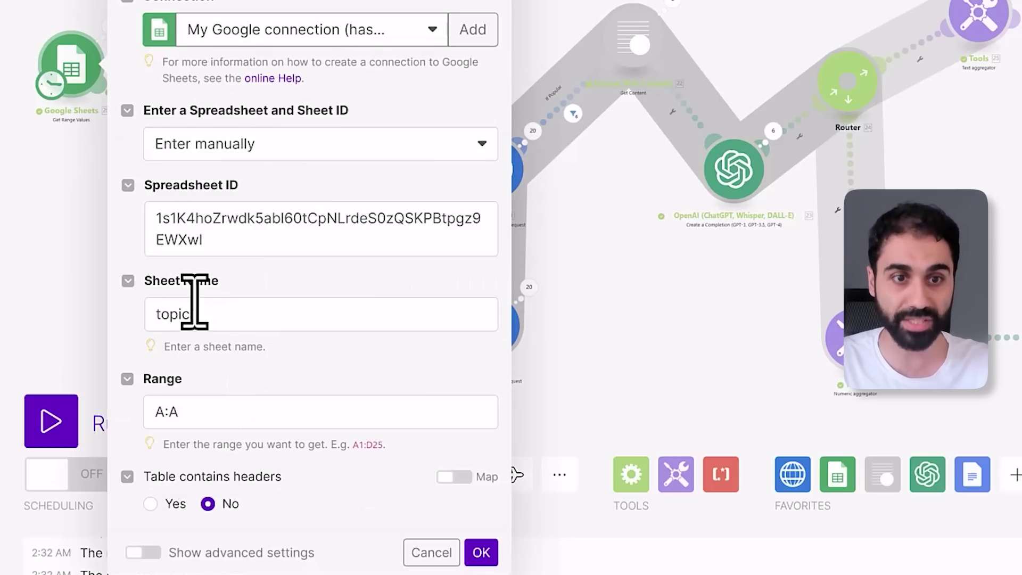
Match the module's Spreadsheet ID and Sheet Name 'topics' against the Topics spreadsheet
triple_click(199, 235)
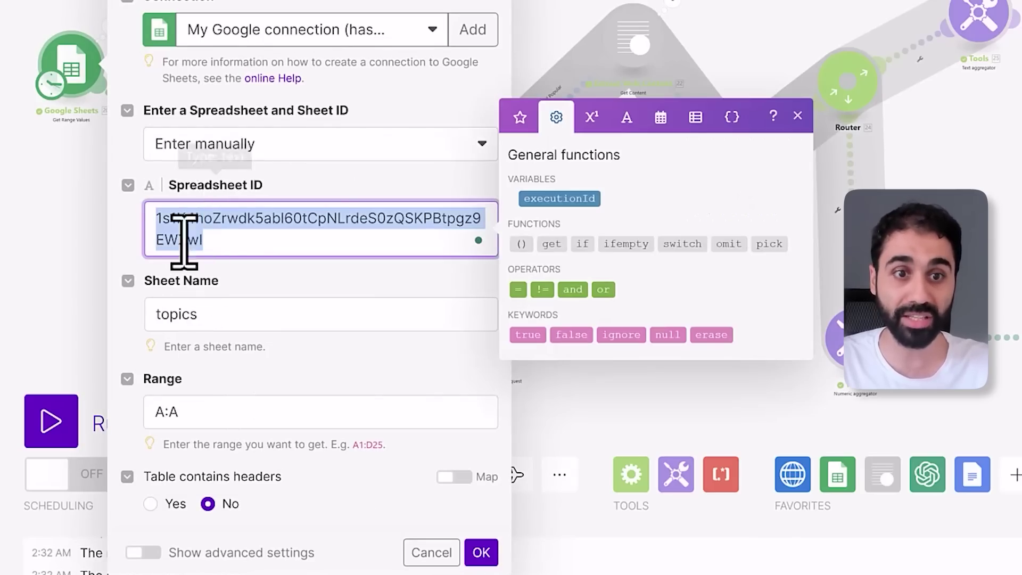
click(341, 11)
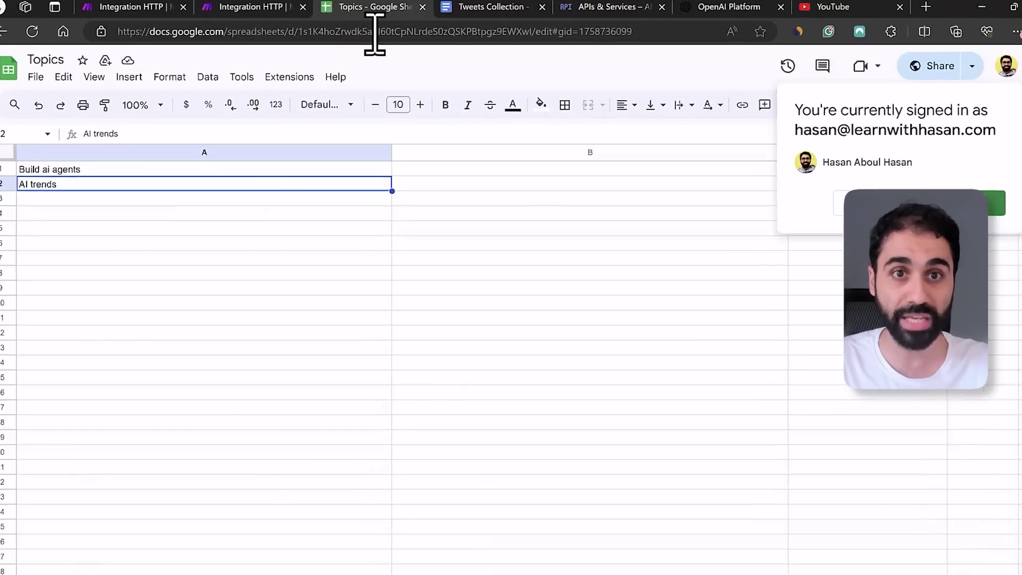
double_click(314, 32)
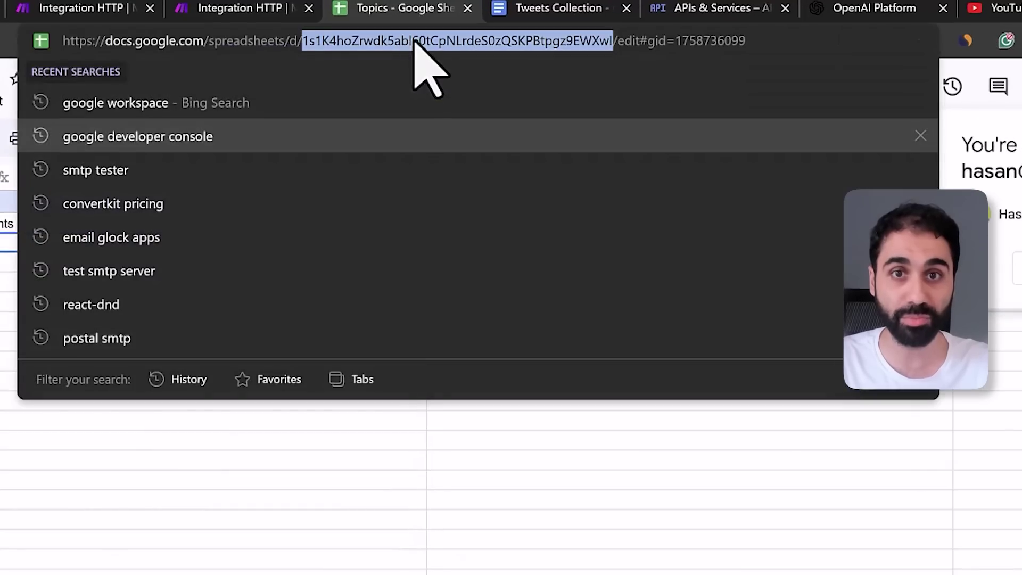
click(250, 8)
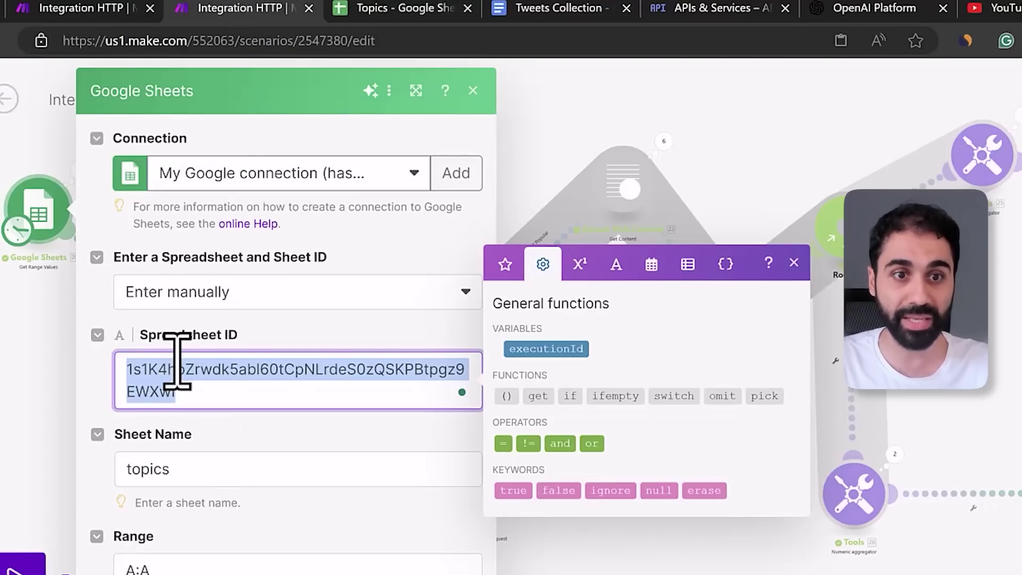
click(141, 467)
click(422, 12)
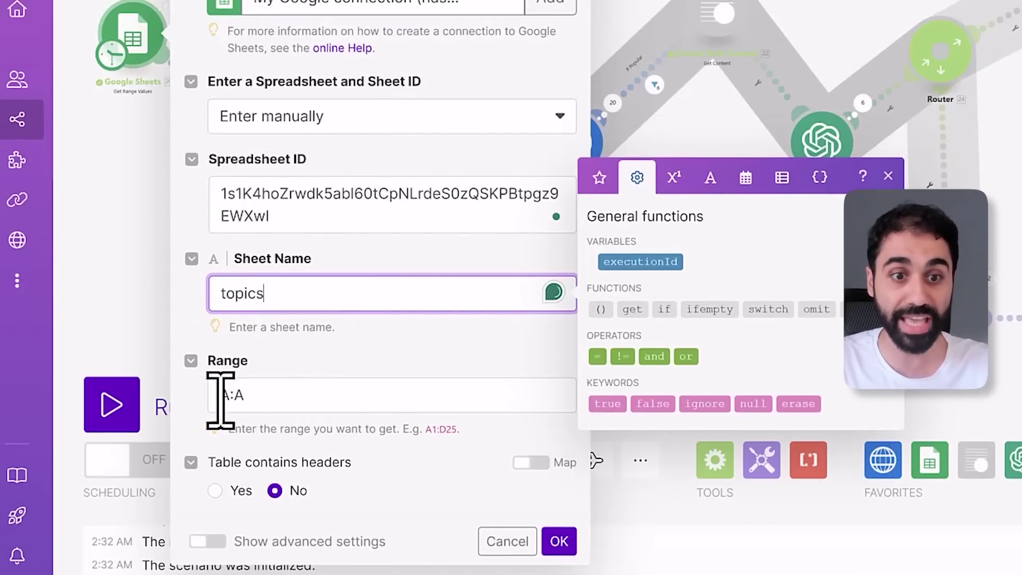
Confirm range A:A, save the module, and dismiss the new Google connection dialog
drag(221, 399, 246, 400)
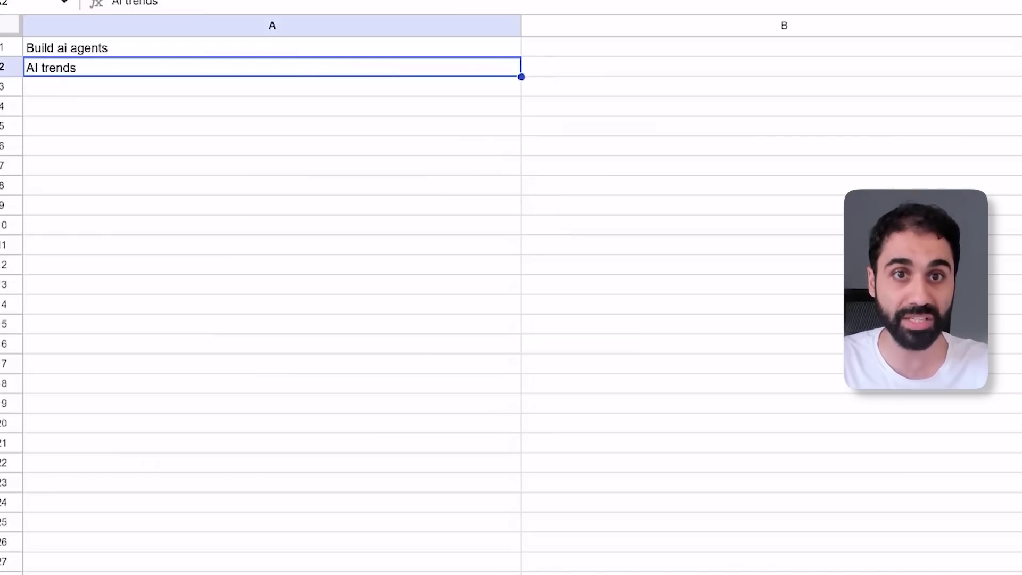
click(101, 90)
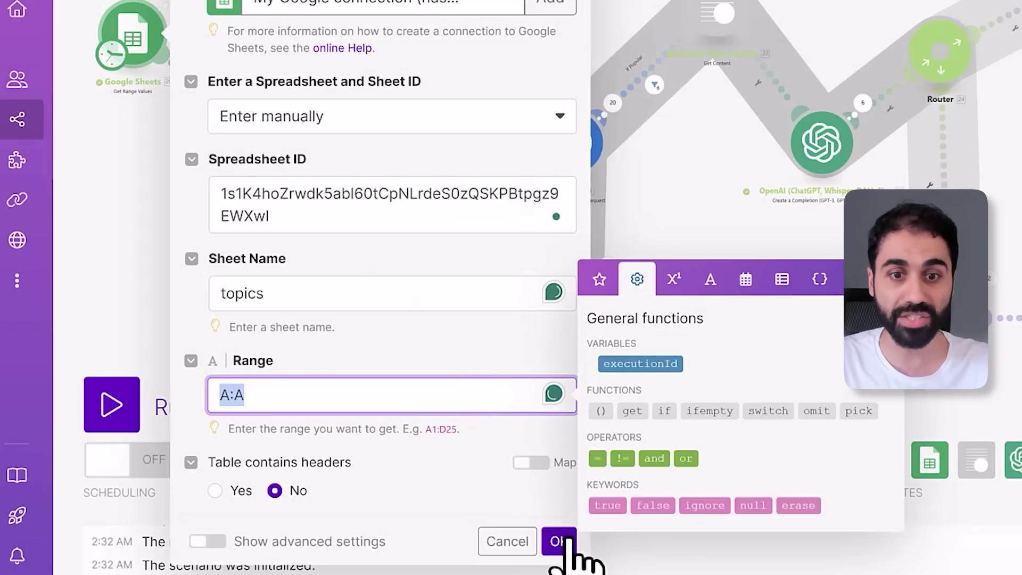
click(558, 541)
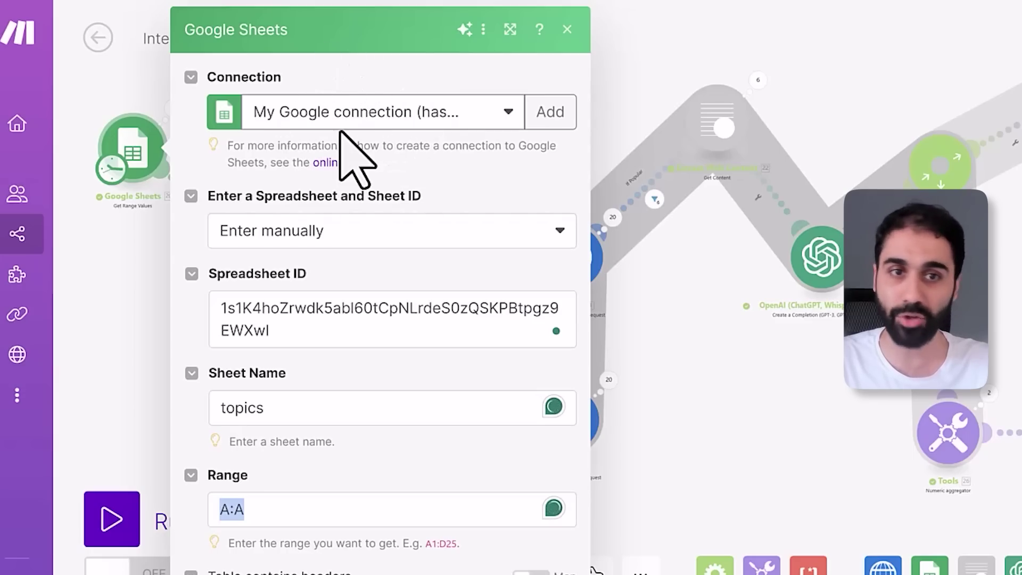
click(545, 112)
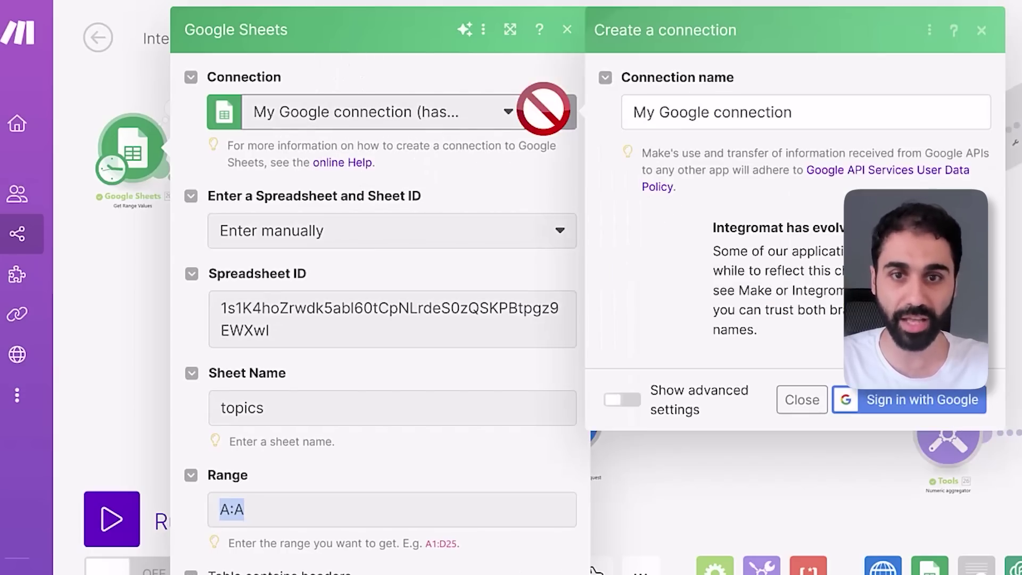
click(896, 403)
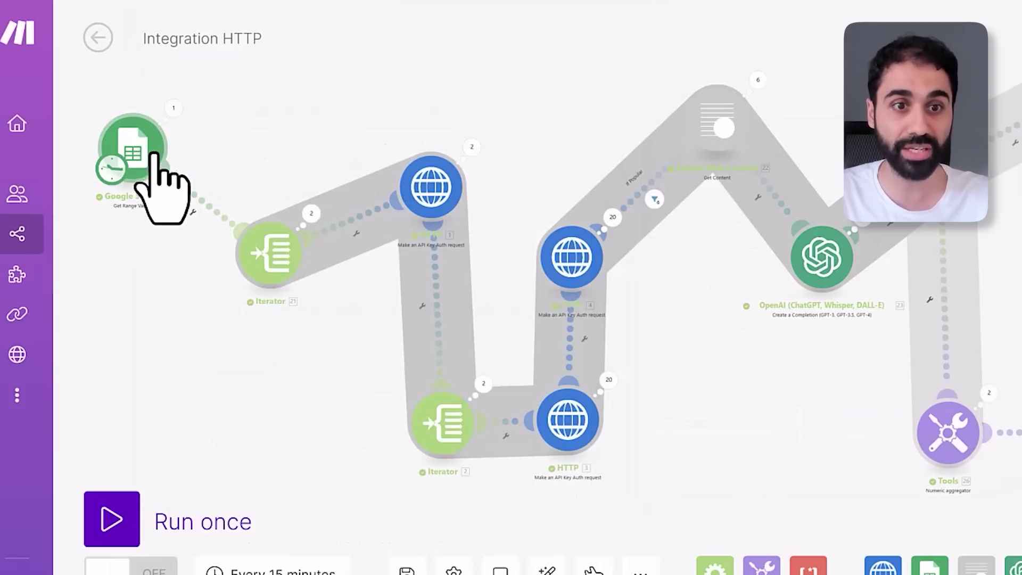
Move the Iterator lower and confirm the YouTube search HTTP request with maxResults 10
drag(260, 260, 269, 311)
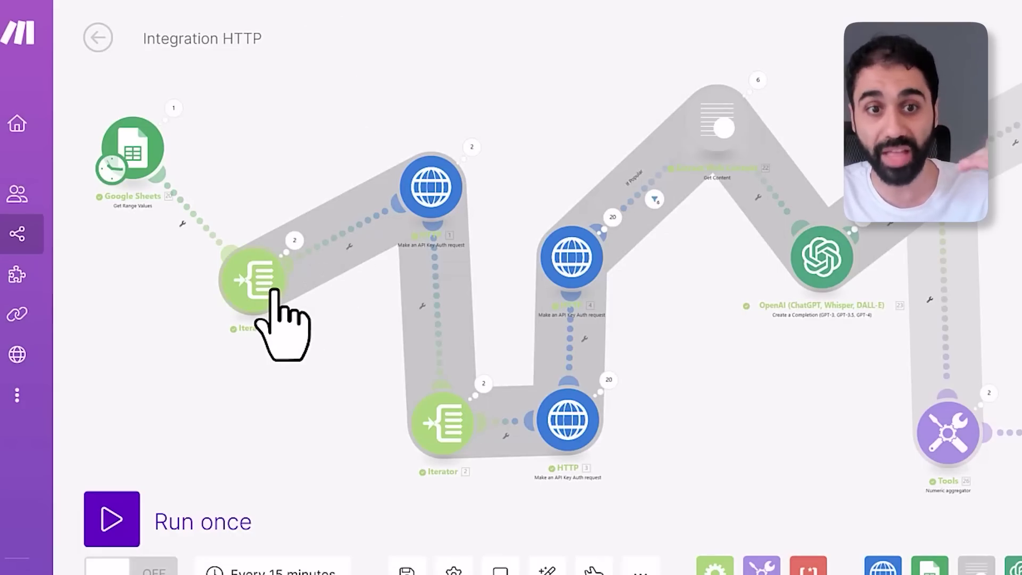
click(440, 189)
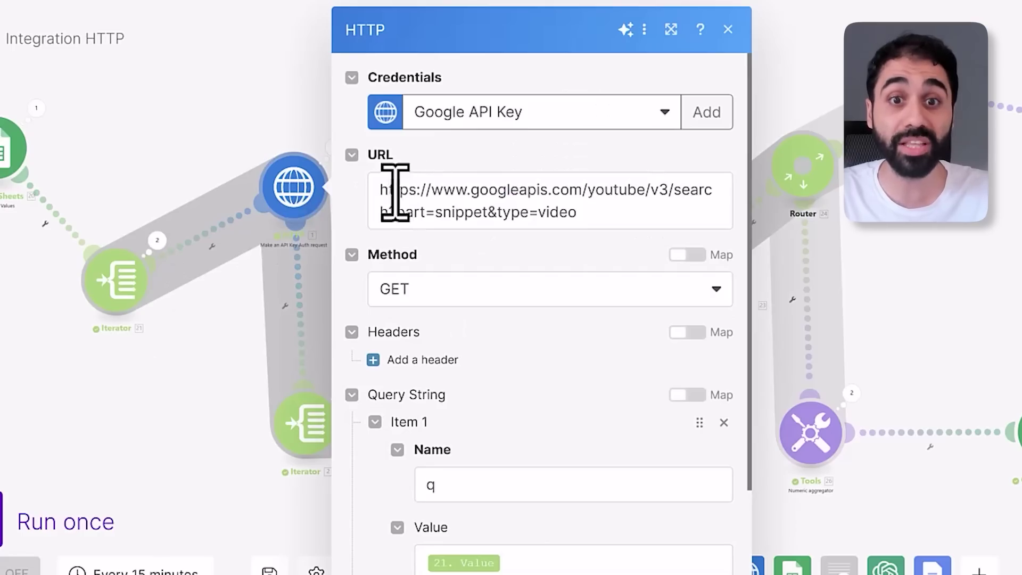
drag(388, 189, 652, 216)
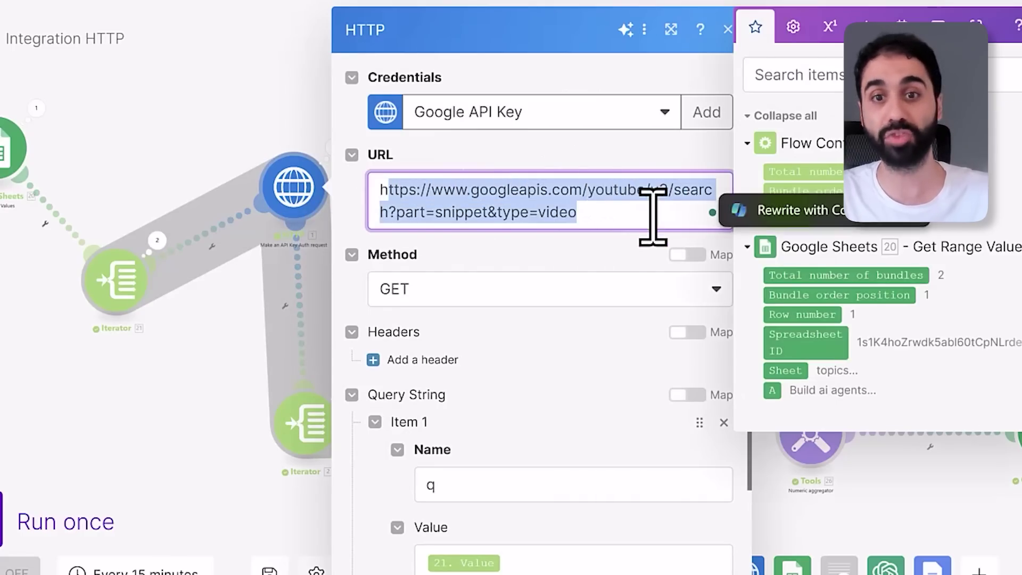
scroll(670, 341, down, 2)
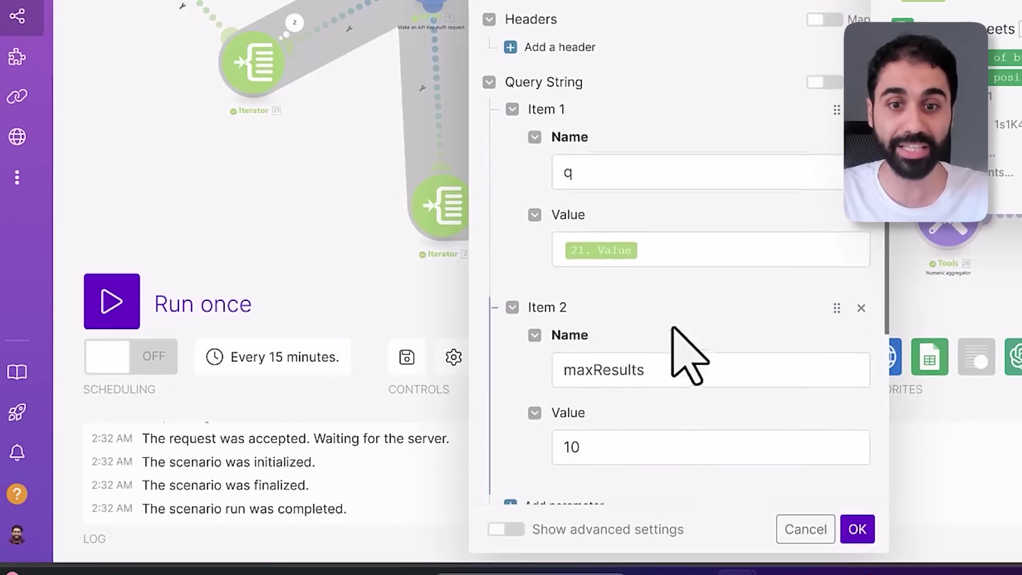
click(858, 530)
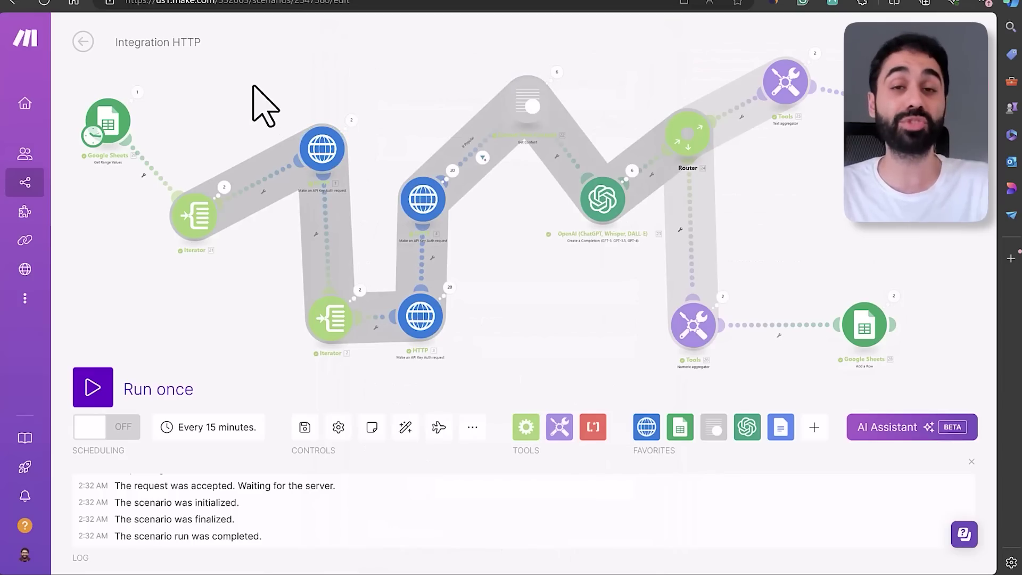
Set the If Popular filter to viewCount greater than or equal to 100000
click(469, 147)
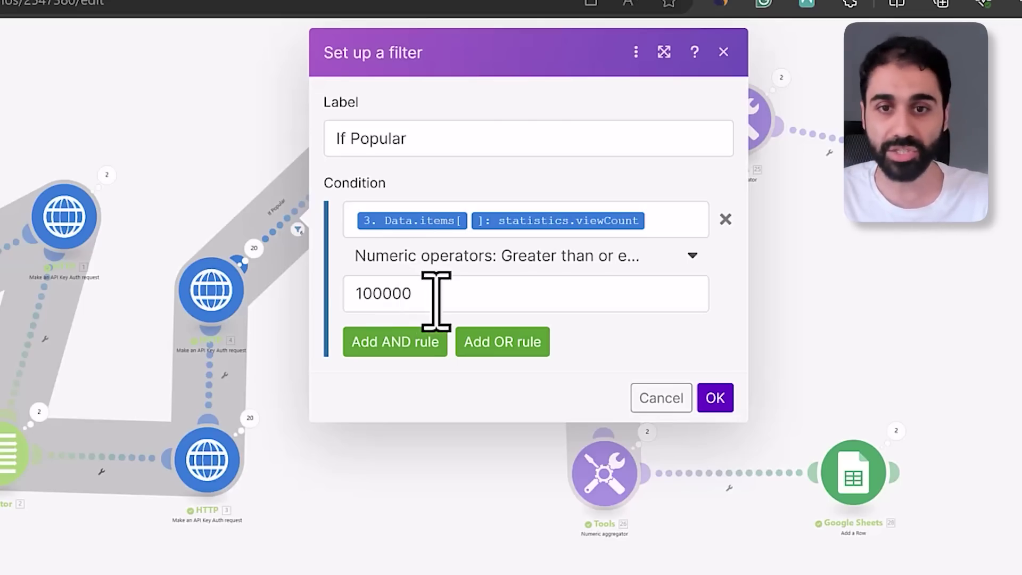
click(437, 301)
click(727, 410)
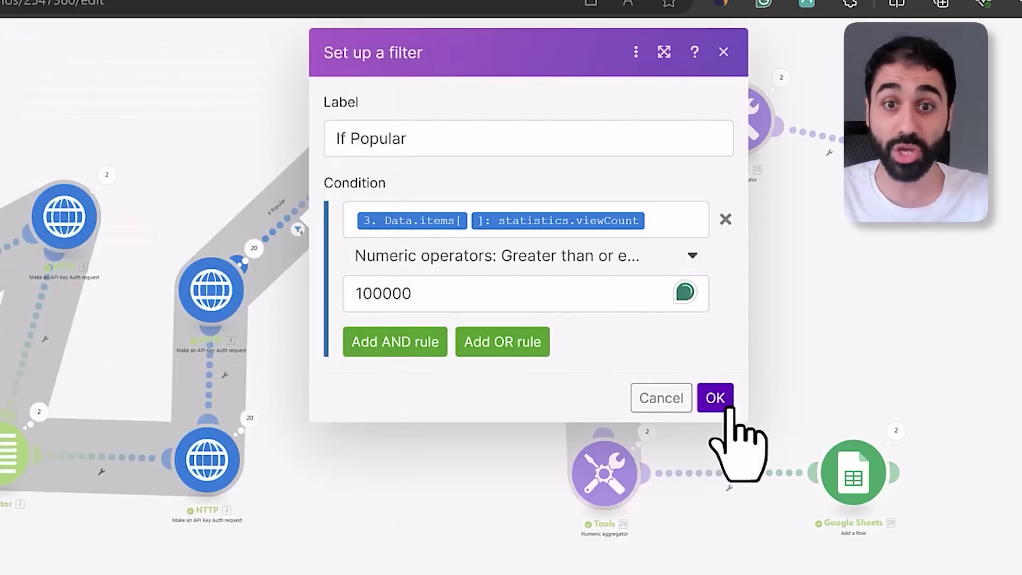
Inspect the OpenAI module's Message Content prompt
scroll(426, 404, down, 3)
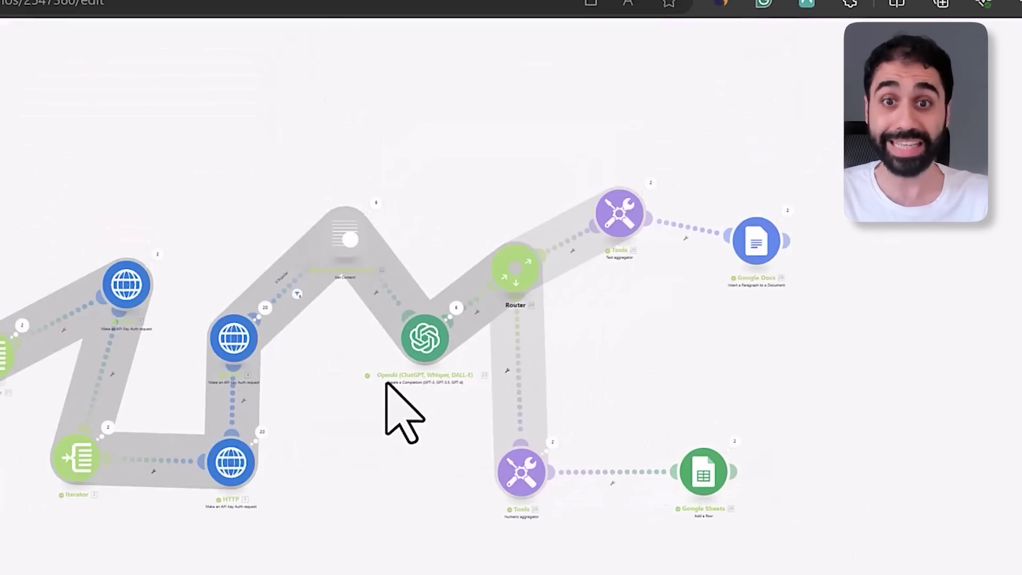
drag(386, 383, 315, 368)
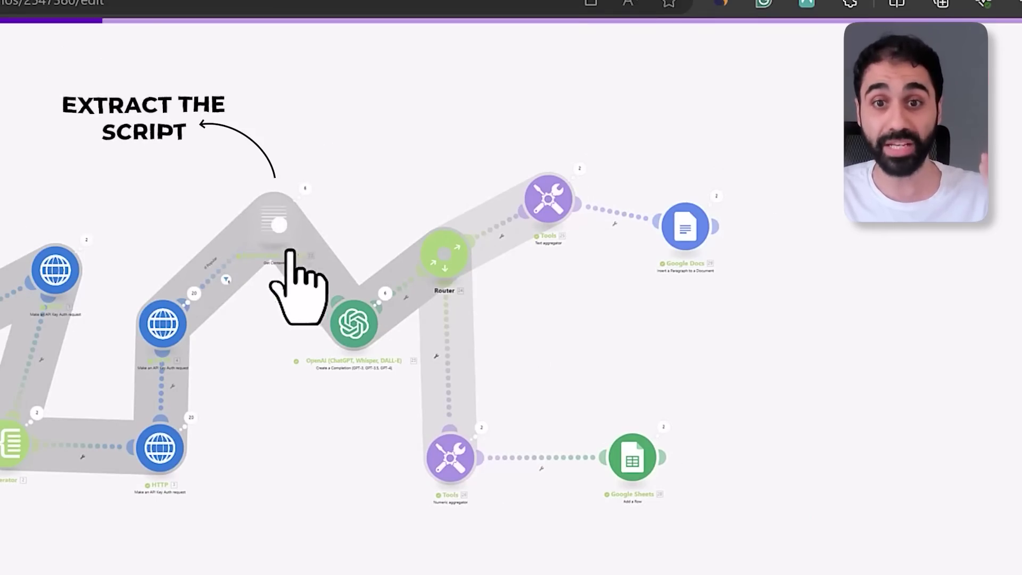
click(348, 313)
scroll(649, 376, down, 5)
click(577, 240)
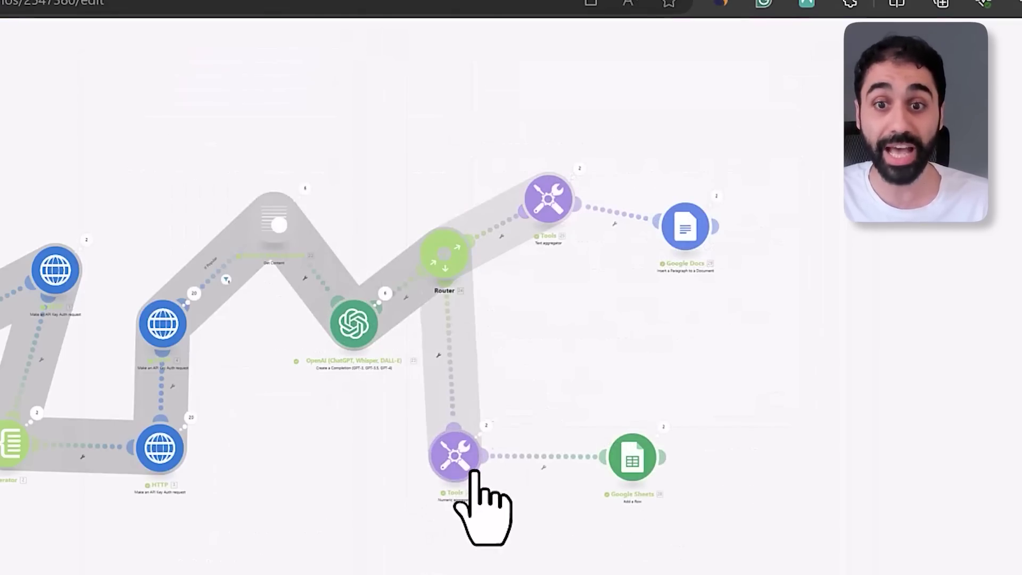
Reposition the two Tools aggregators, Google Sheets and Google Docs nodes
drag(474, 471, 528, 467)
drag(633, 463, 697, 472)
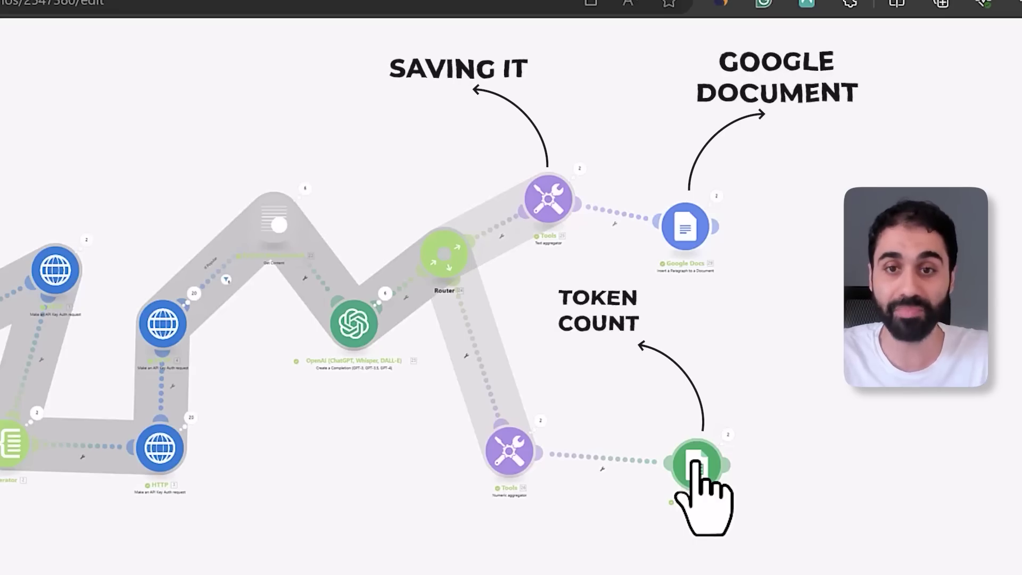
drag(692, 242, 760, 206)
drag(554, 217, 593, 202)
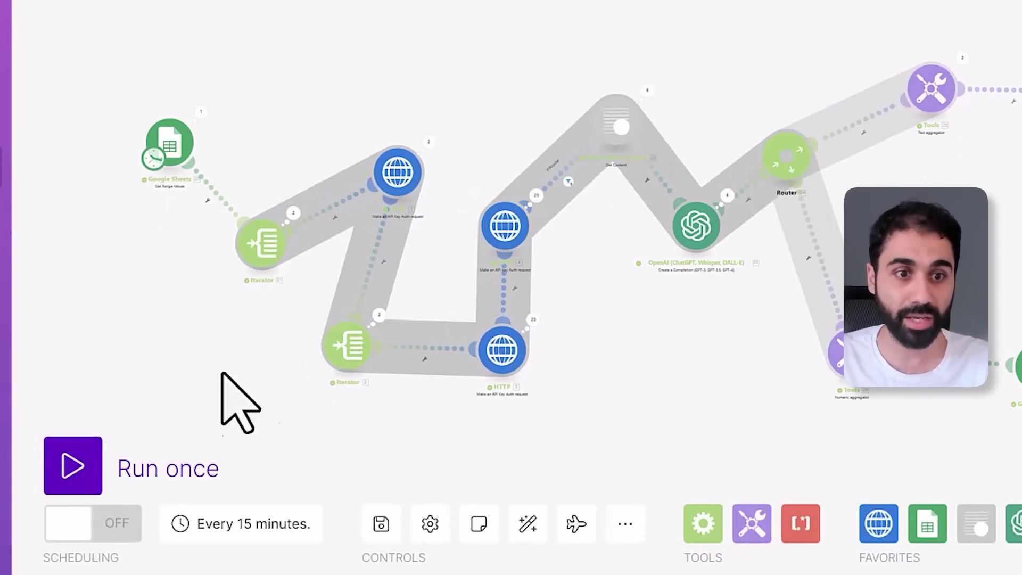
Run the scenario once until the log reports completion, checking the tokens sheet Total
click(72, 459)
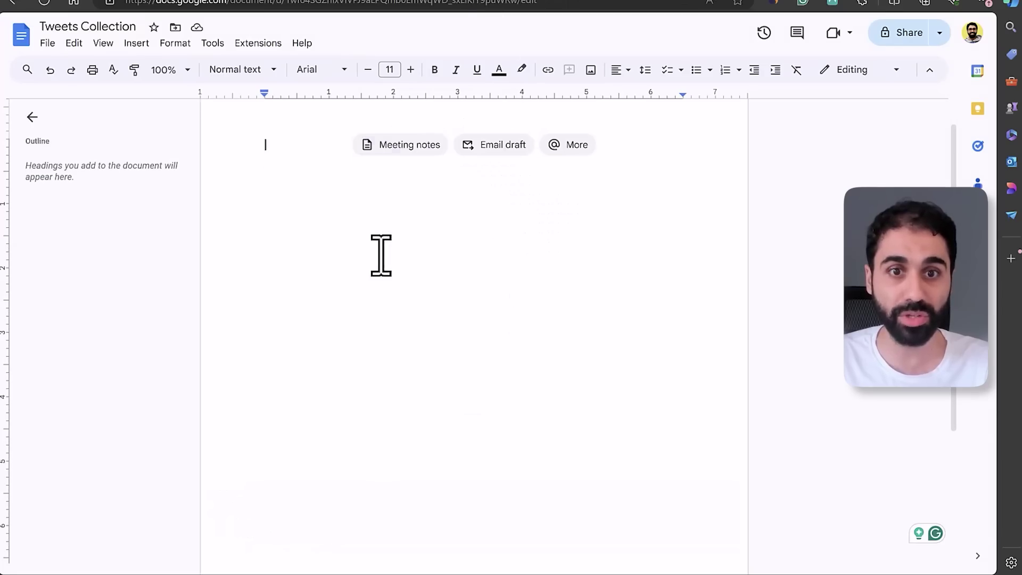
scroll(425, 298, up, 1)
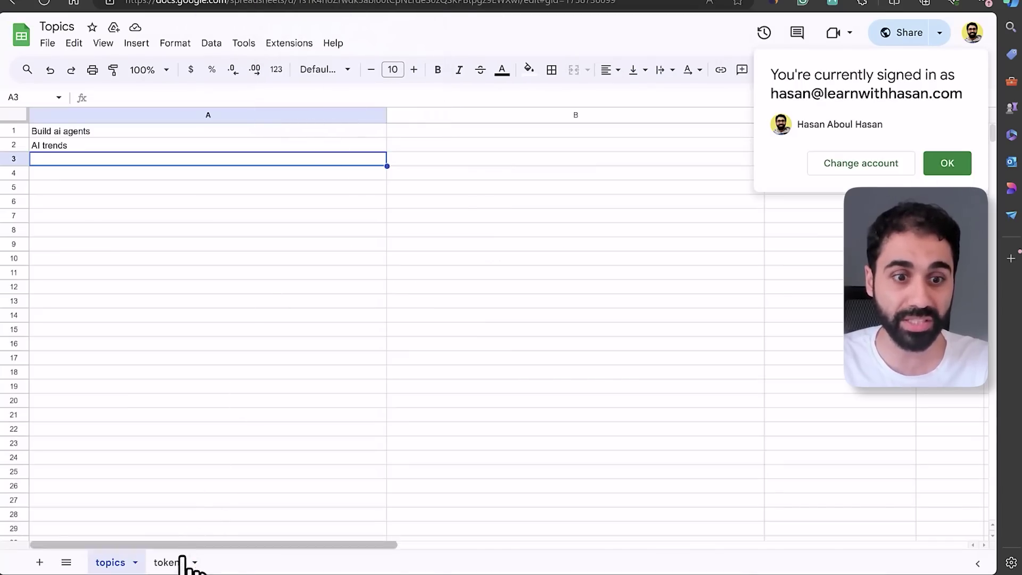
click(183, 561)
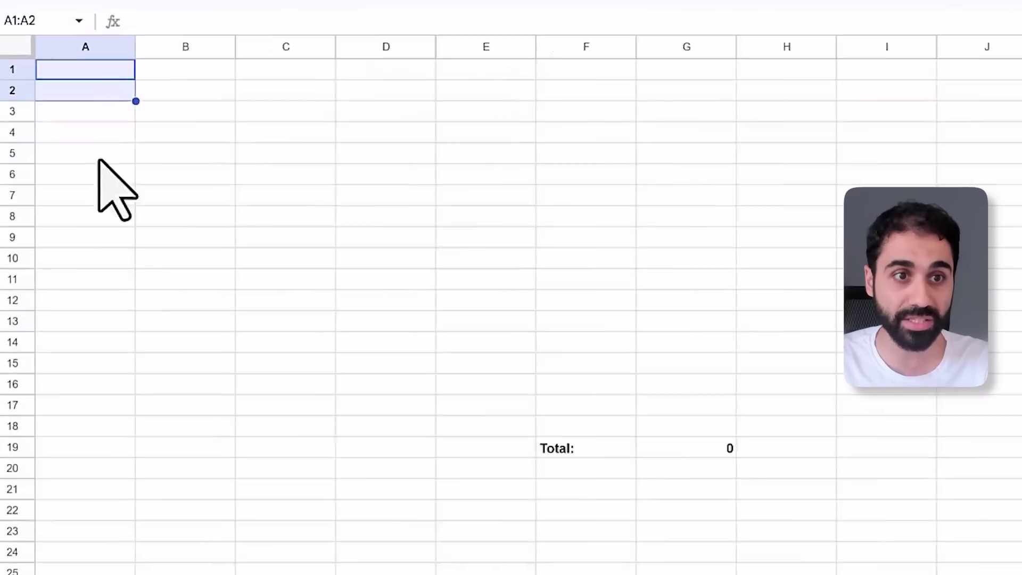
text(10719)
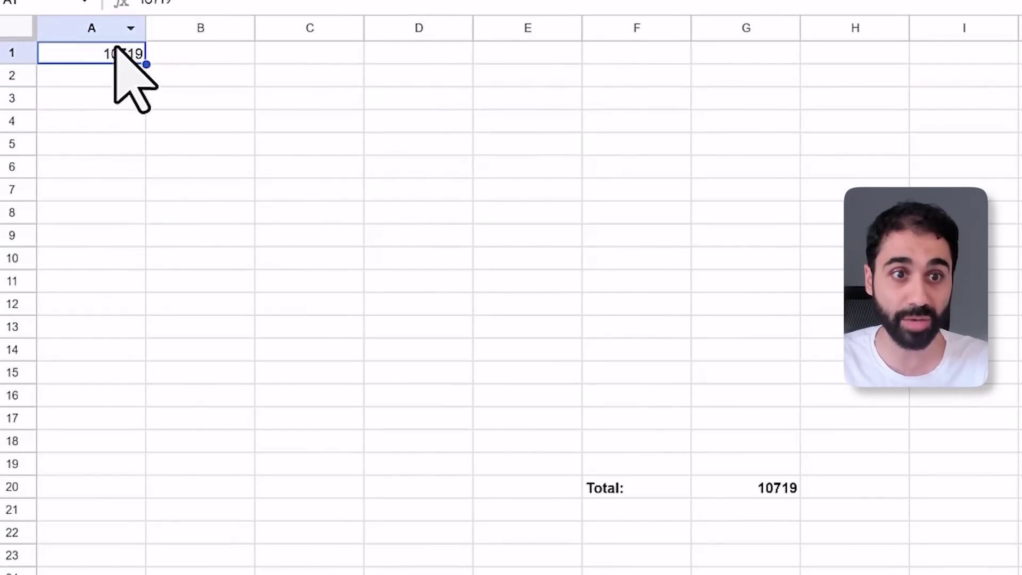
click(750, 489)
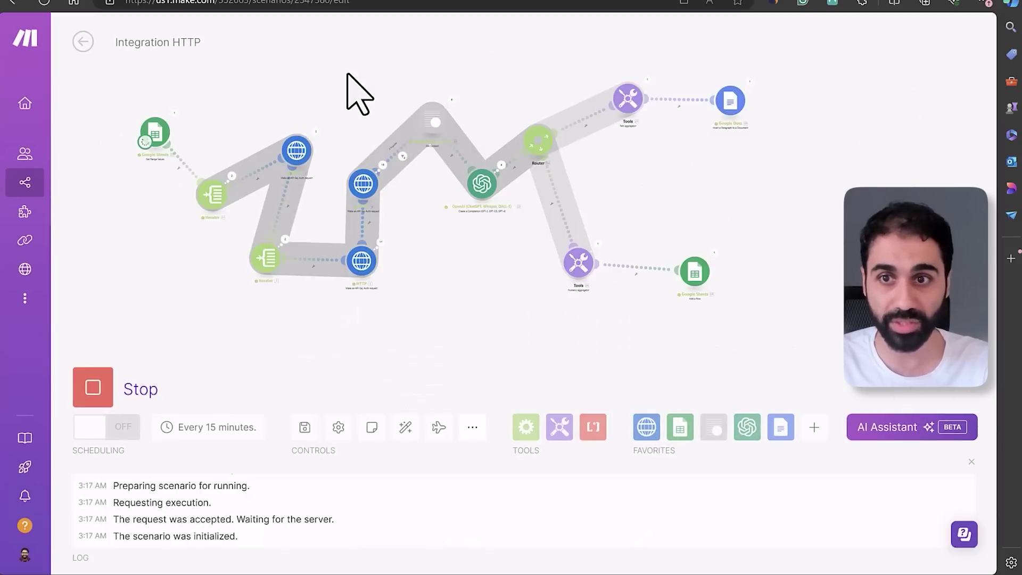
drag(565, 43, 567, 82)
scroll(320, 229, up, 2)
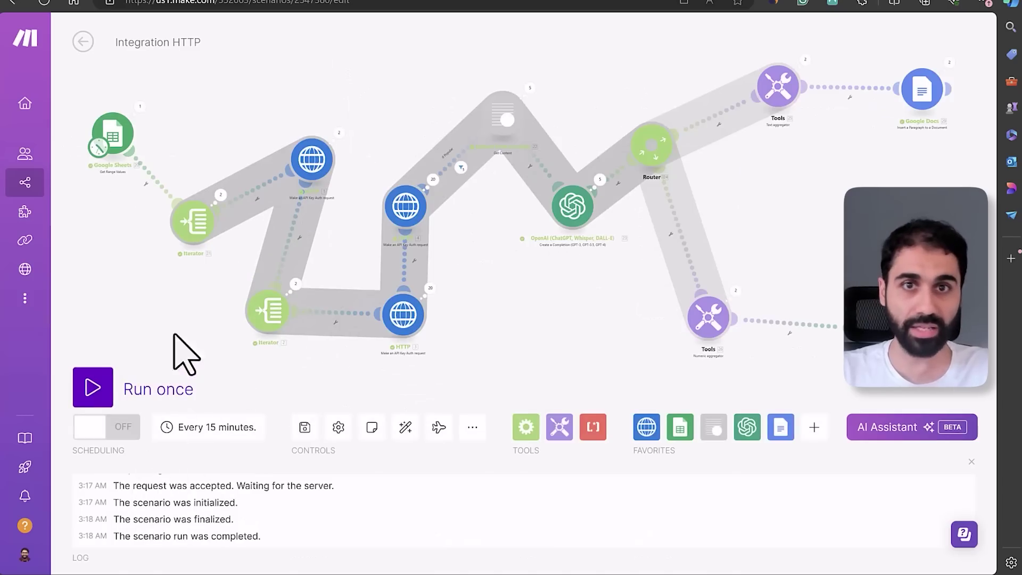
Review the AI-generated tweet paragraphs in the Tweets Collection document
click(491, 1)
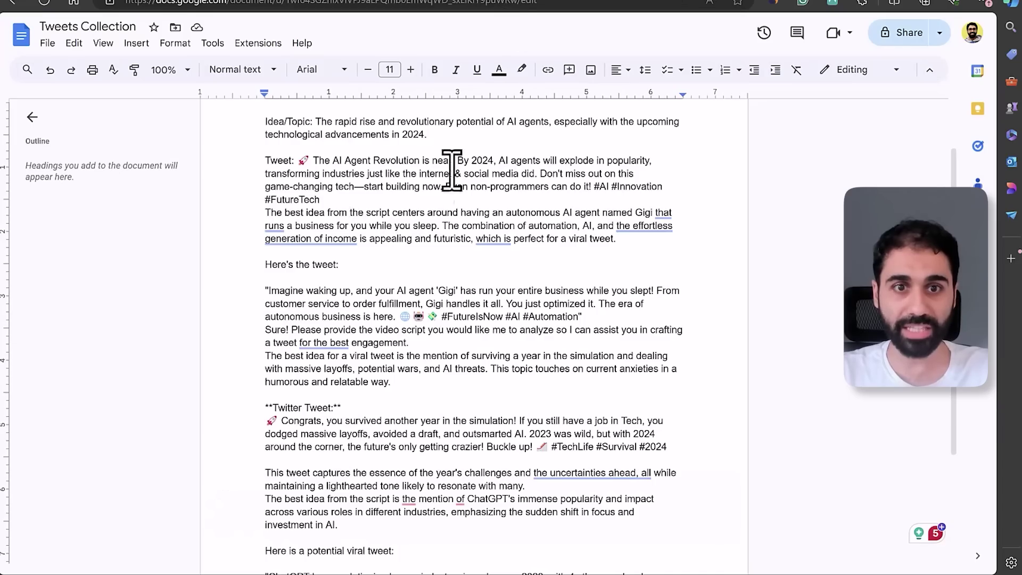
drag(265, 160, 394, 200)
click(405, 239)
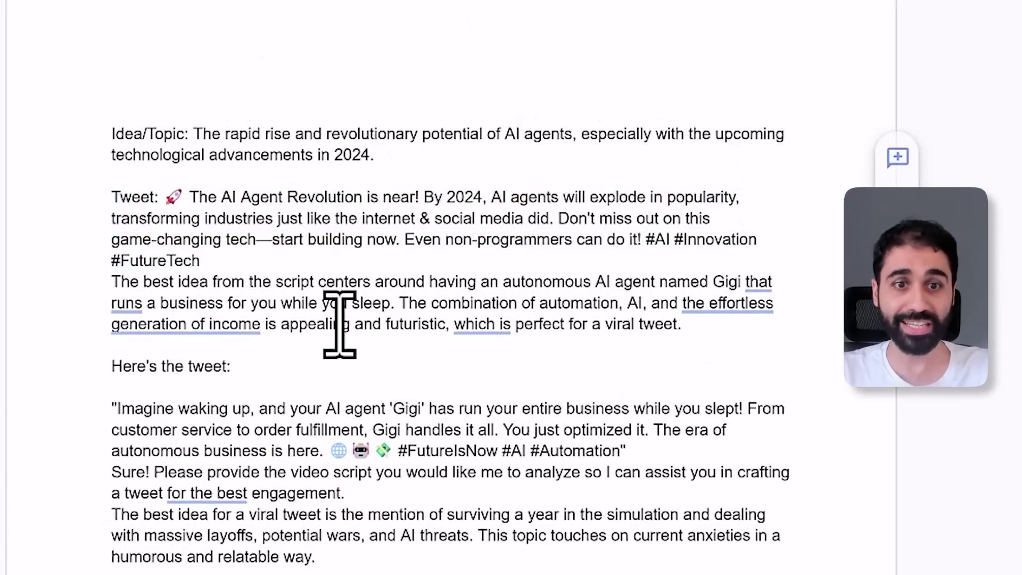
scroll(339, 325, down, 5)
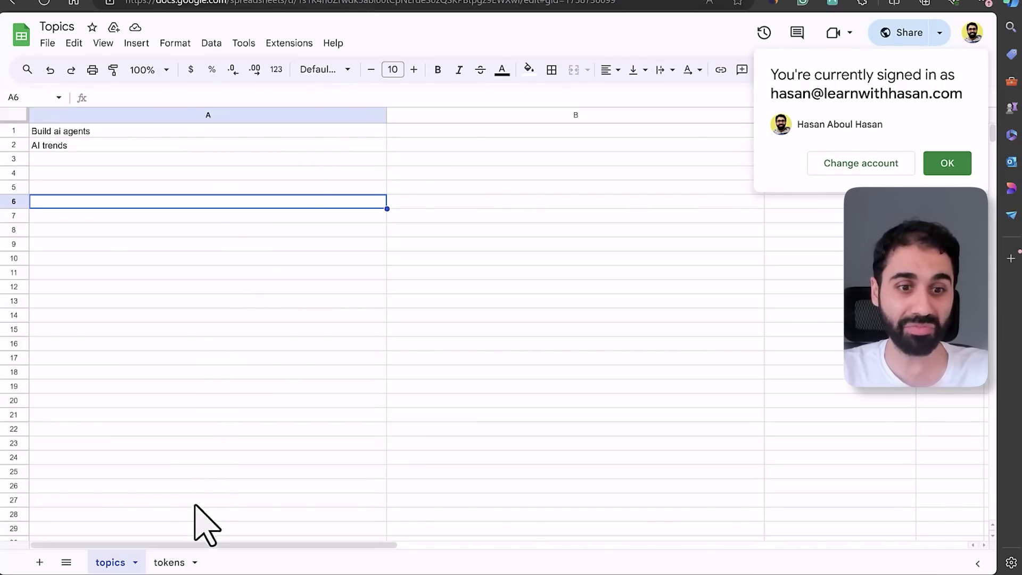
Check the tokens sheet's logged counts 10719 and 8725 and their total 19444
click(170, 562)
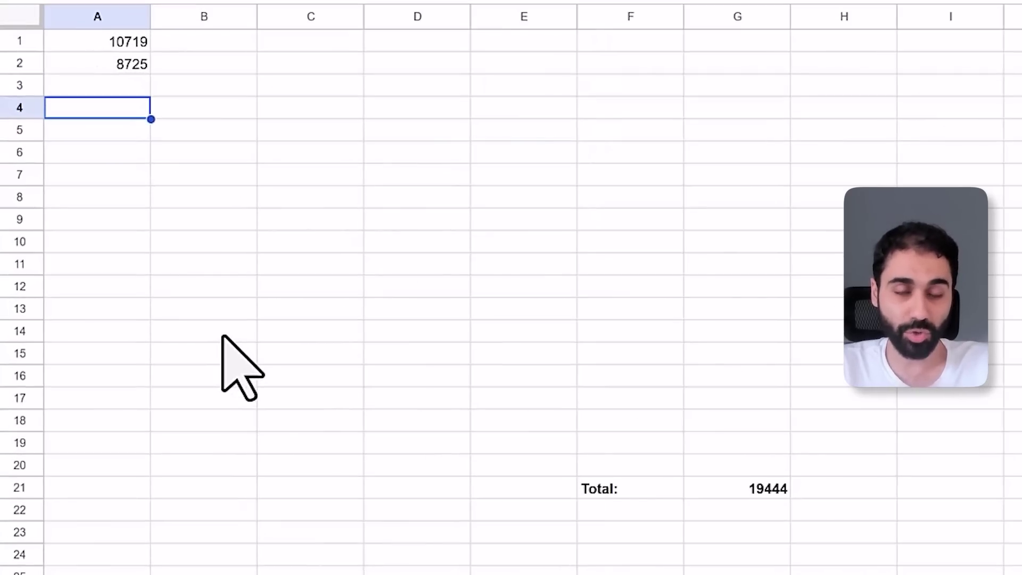
click(125, 64)
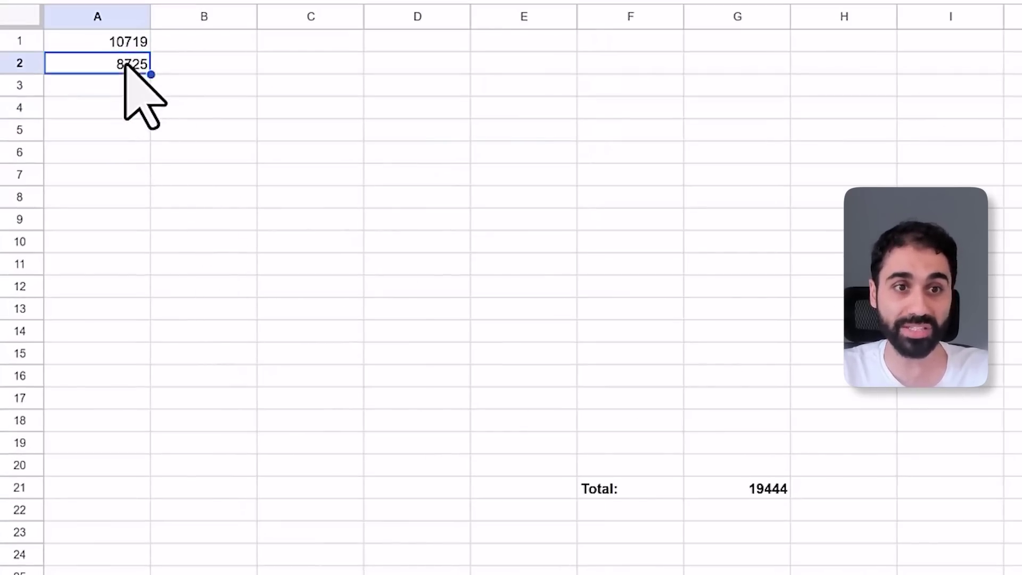
click(749, 486)
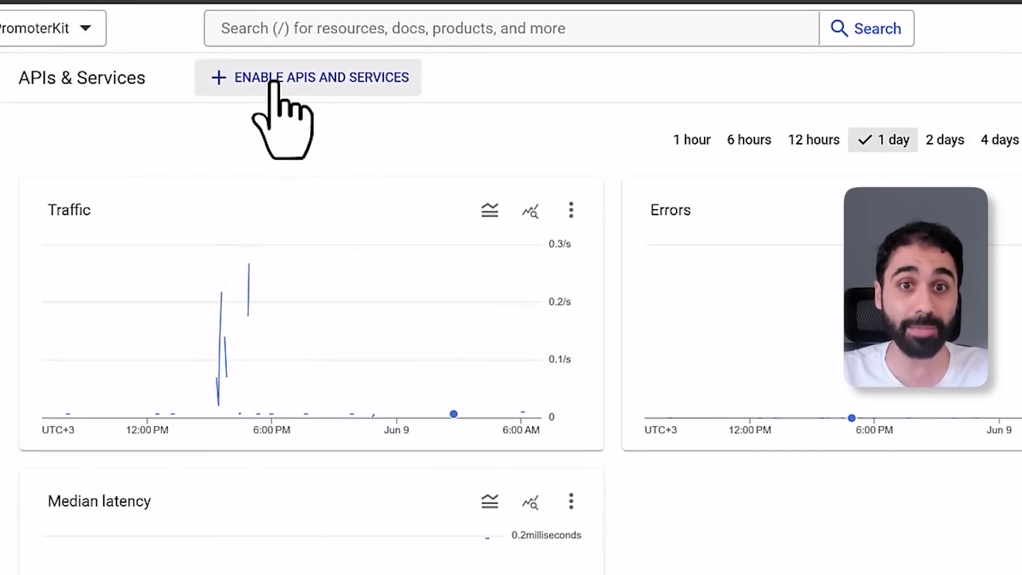
Find YouTube Data API v3 in the API library and check that it is enabled
click(274, 81)
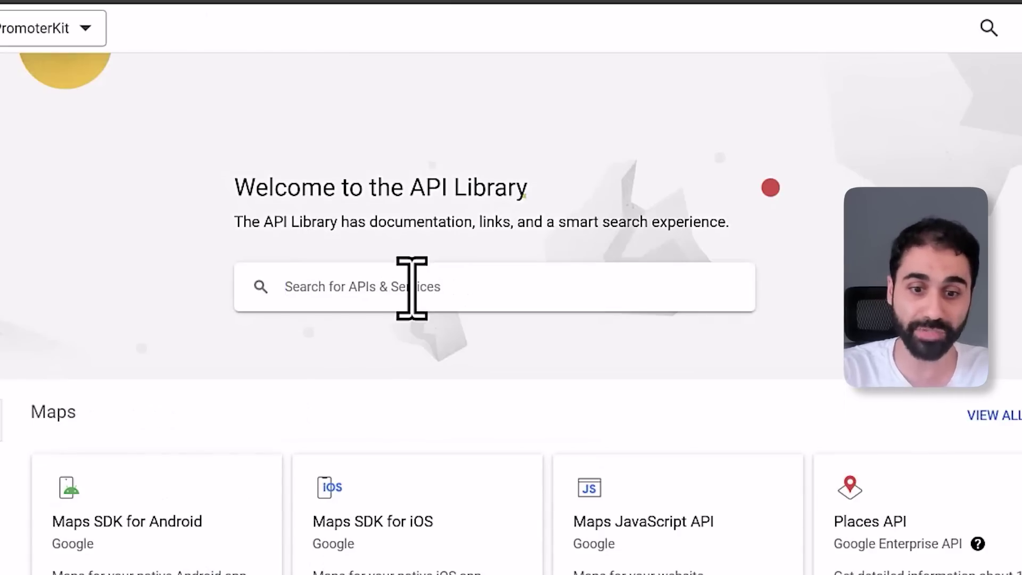
click(412, 287)
text(youtube data a)
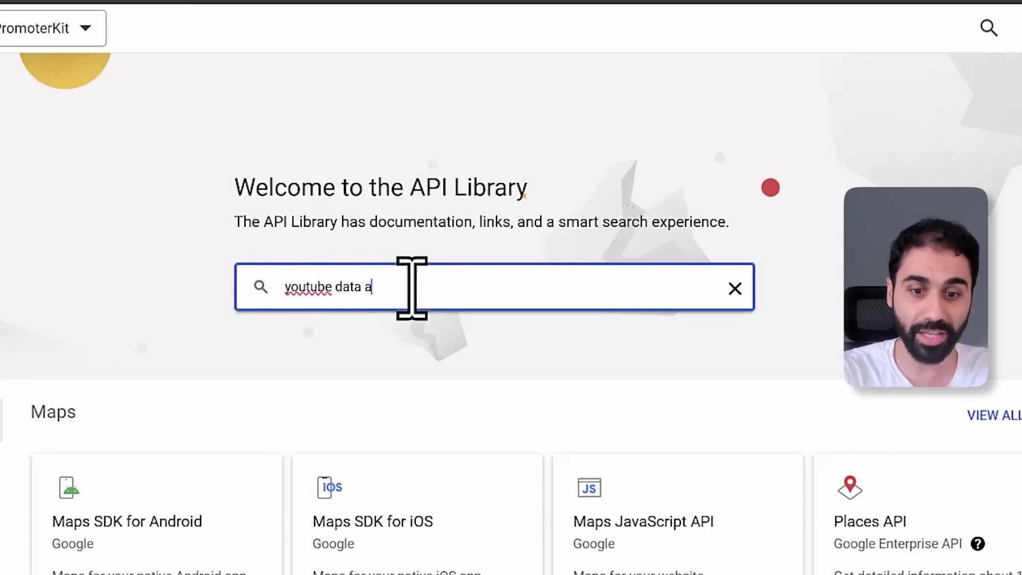
text(pi)
click(405, 326)
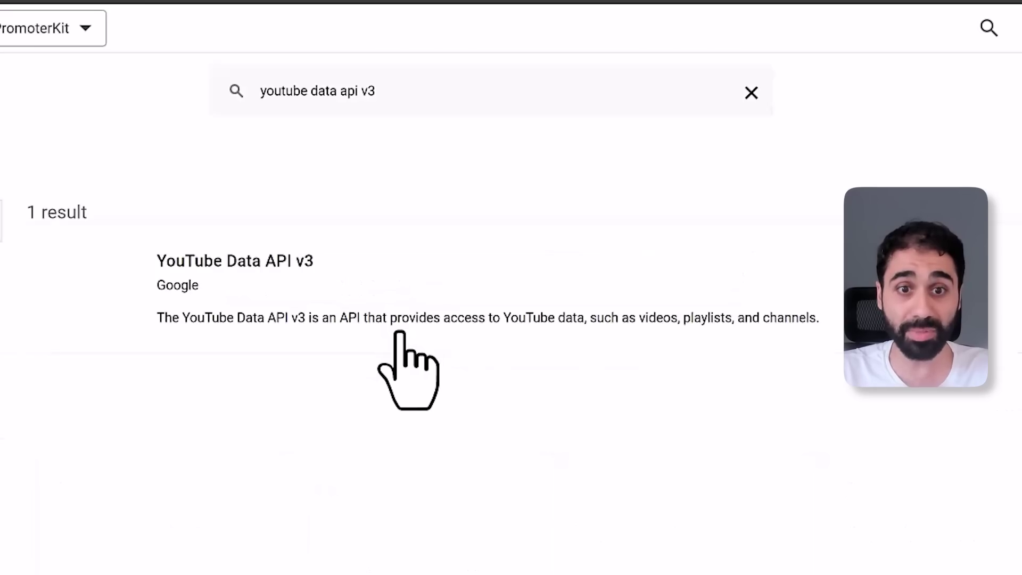
click(218, 274)
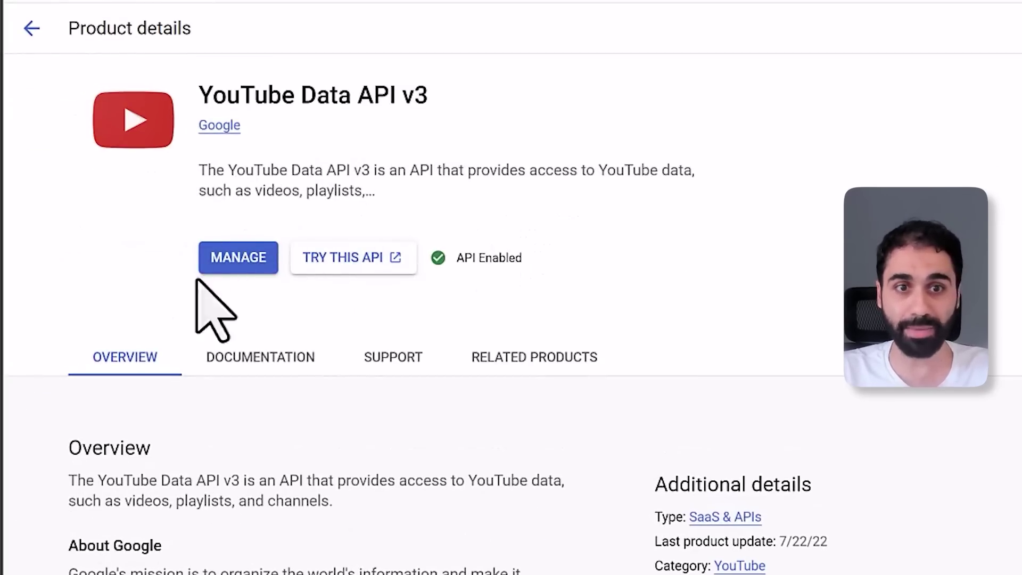
Return to the project's Credentials page and reveal one of its API keys
click(30, 28)
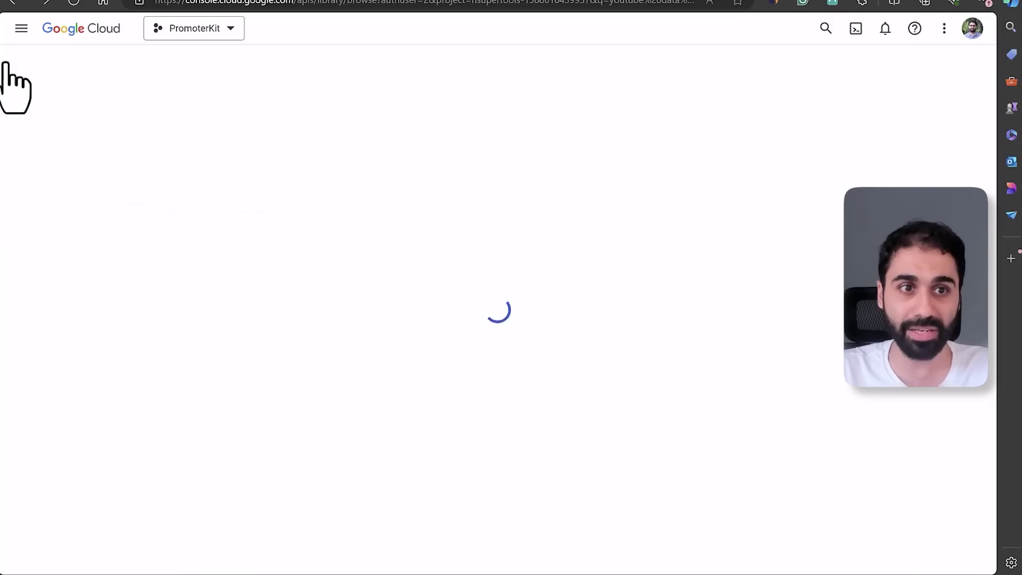
click(10, 3)
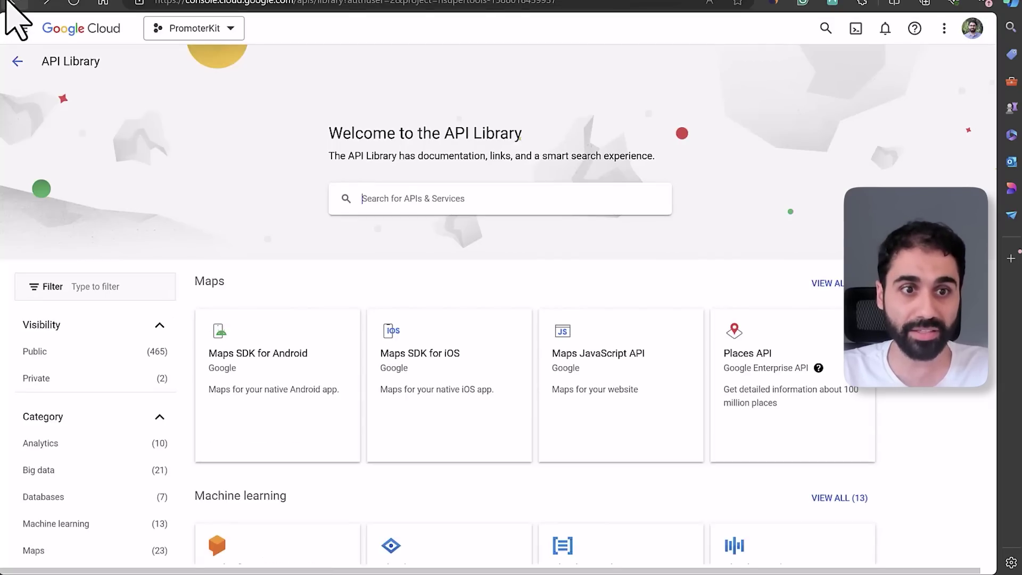
click(9, 3)
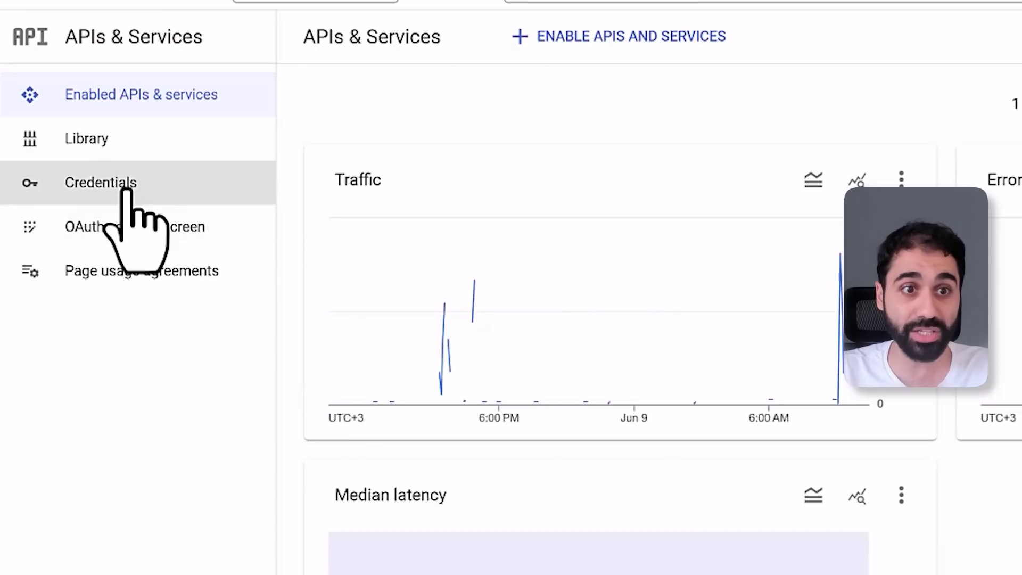
click(79, 154)
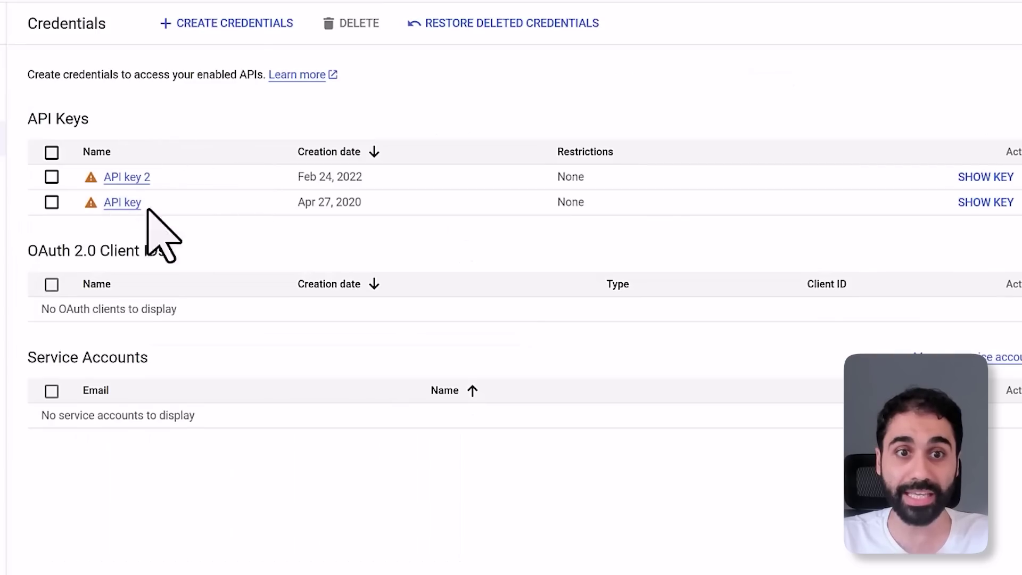
click(985, 202)
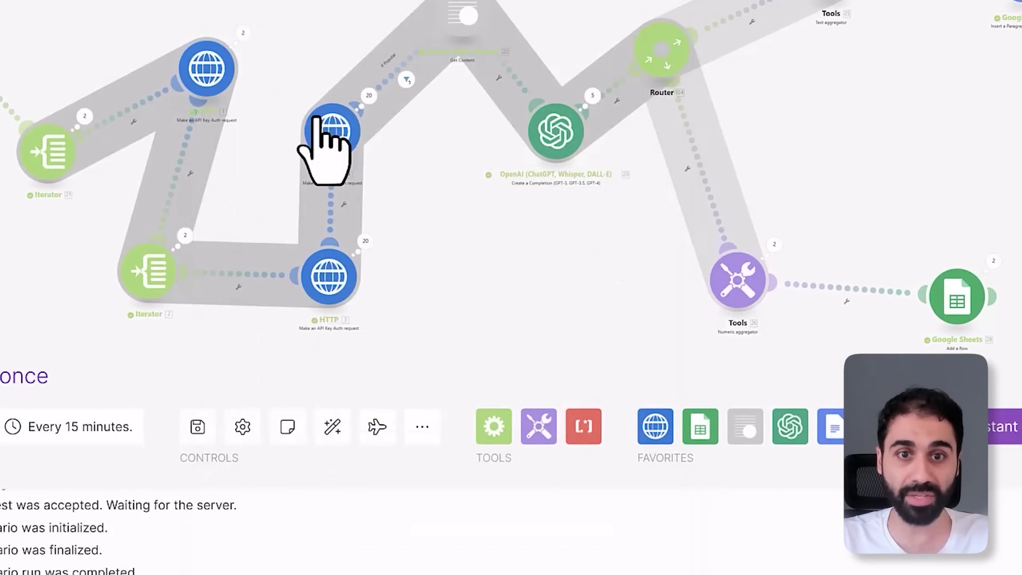
Review the video-details and channel-statistics HTTP request URLs, then move the channel module up-left
click(318, 124)
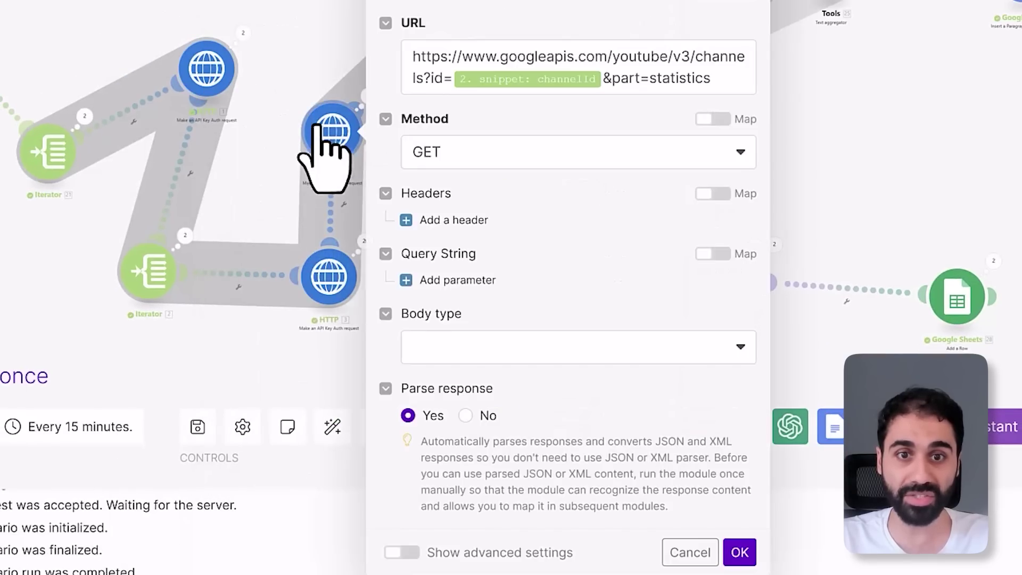
click(321, 264)
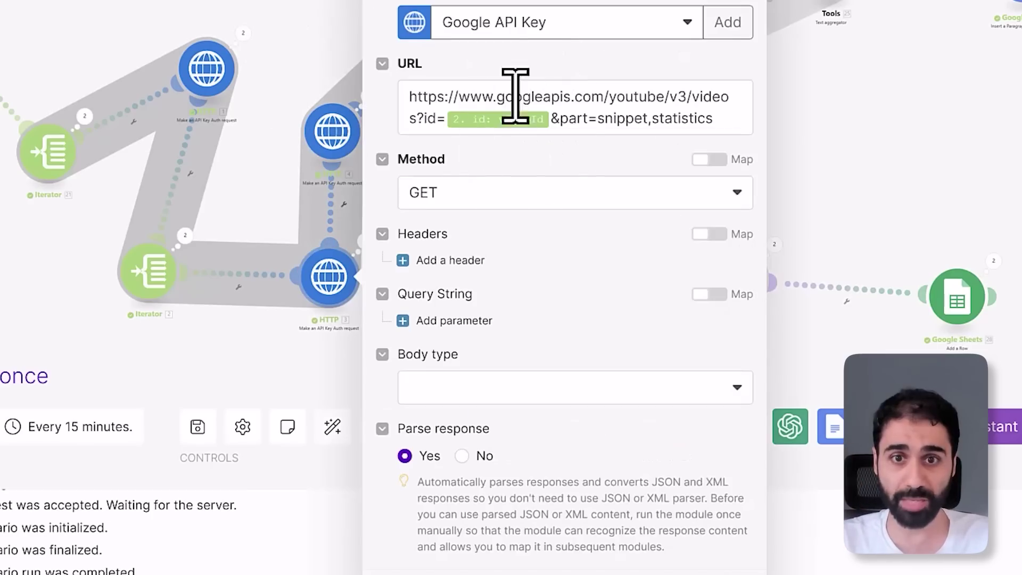
click(333, 139)
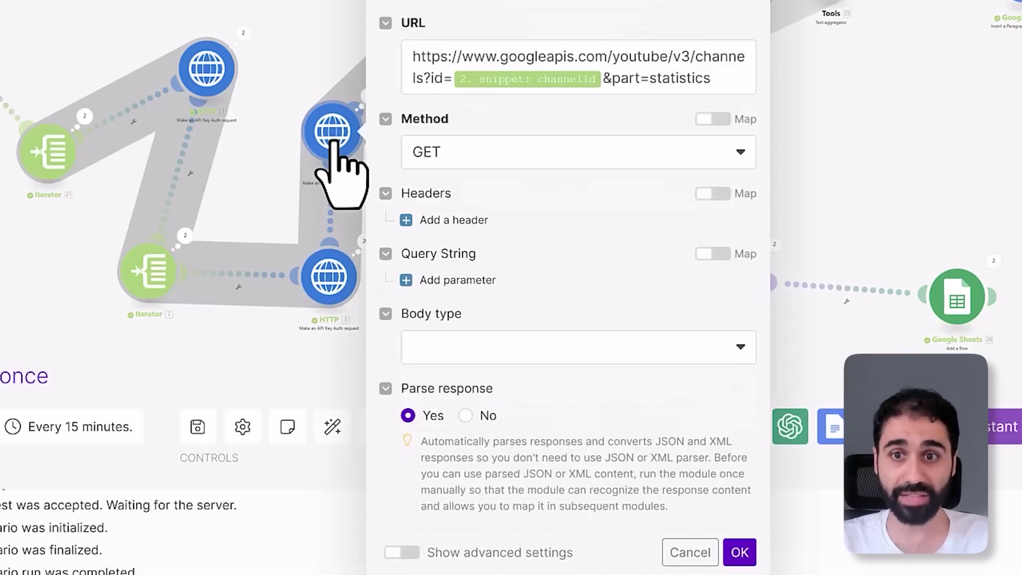
click(301, 3)
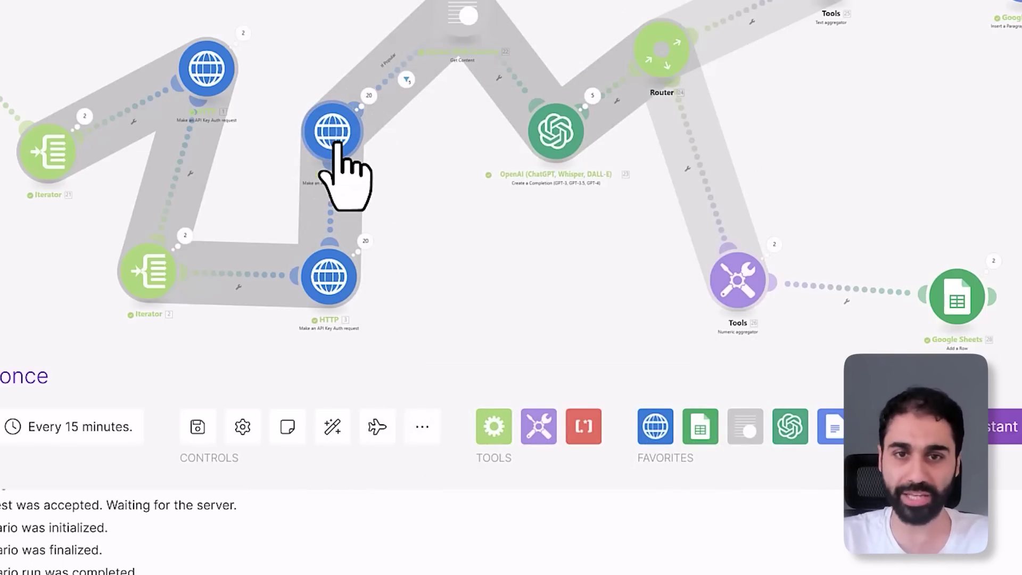
drag(337, 142, 315, 85)
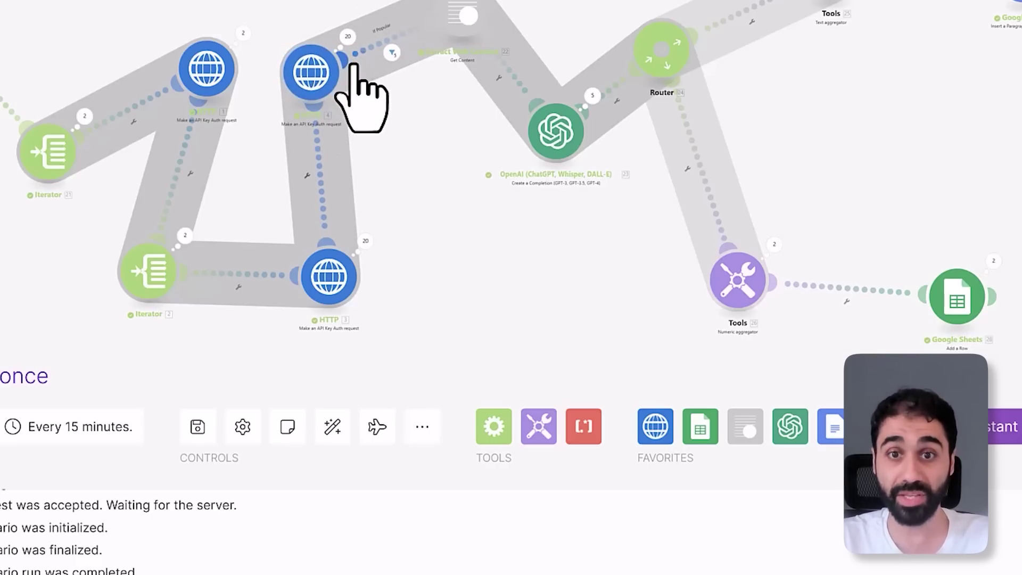
click(559, 135)
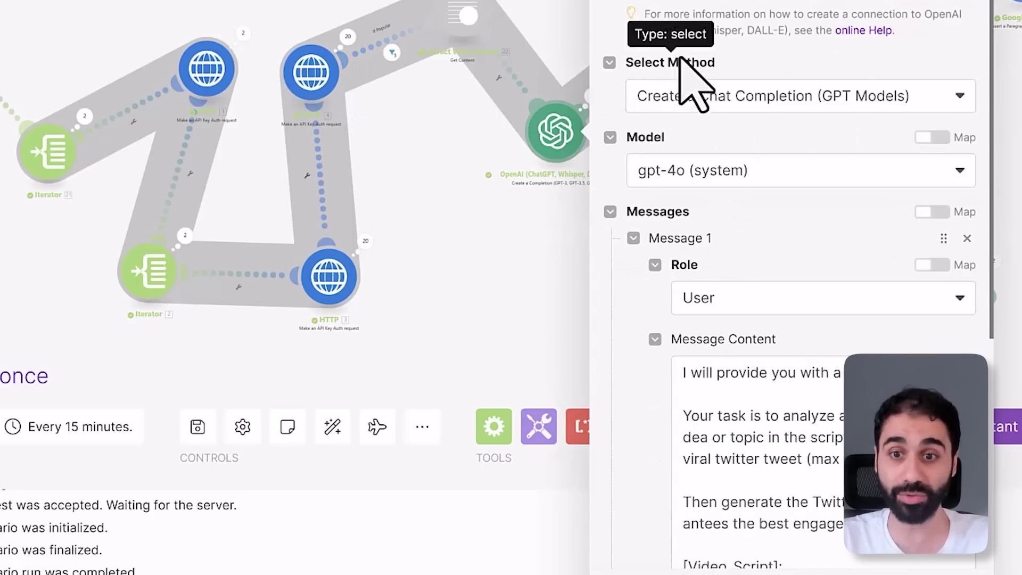
scroll(802, 192, down, 5)
drag(566, 163, 734, 360)
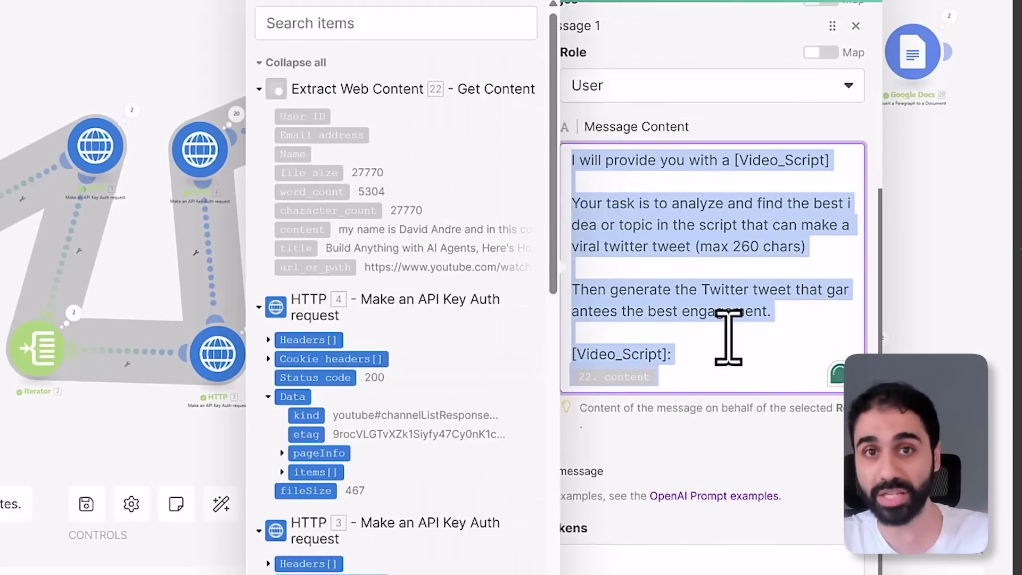
click(728, 337)
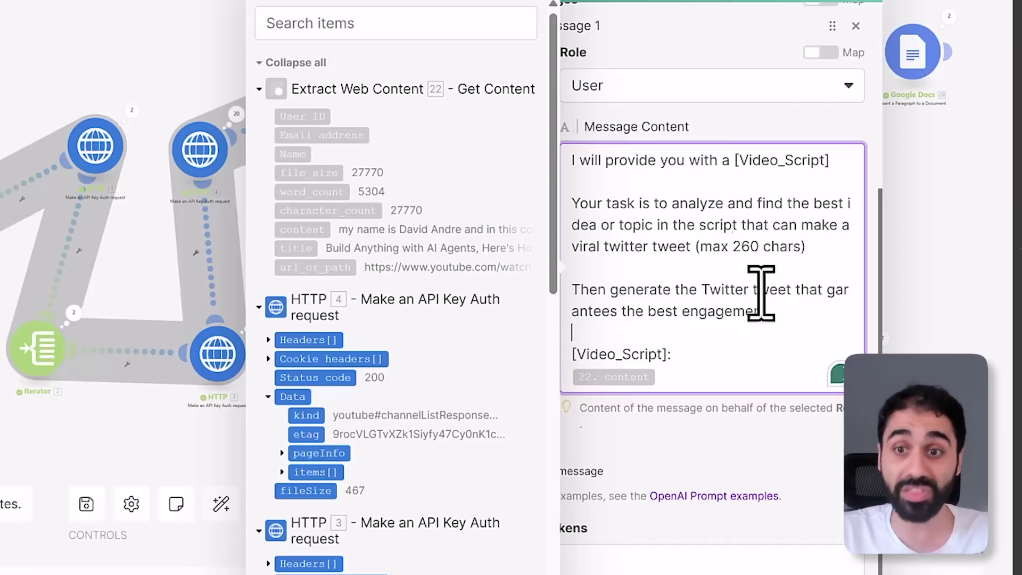
click(190, 55)
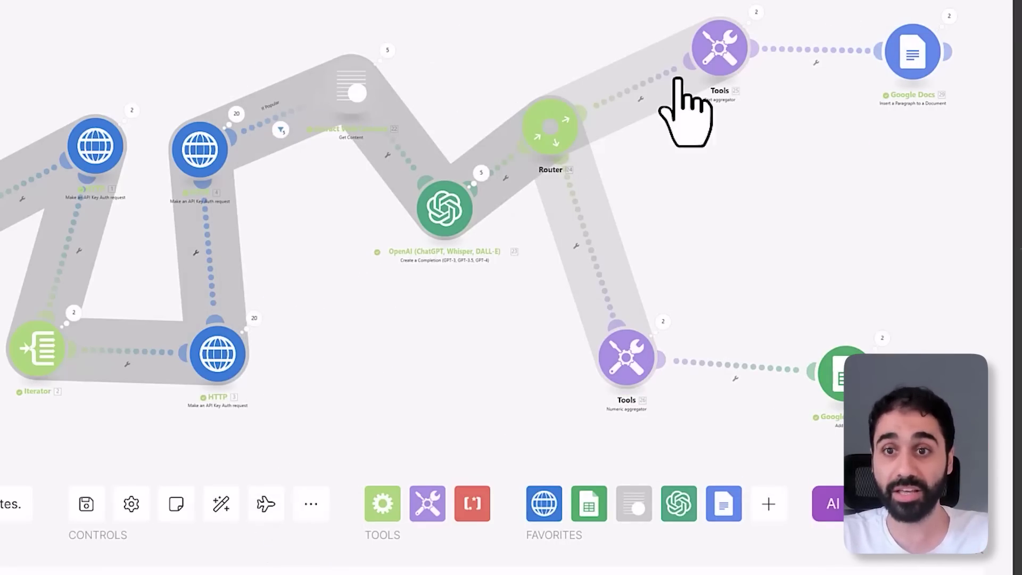
Rearrange the text aggregator and numeric aggregator modules on the canvas
drag(711, 86, 711, 129)
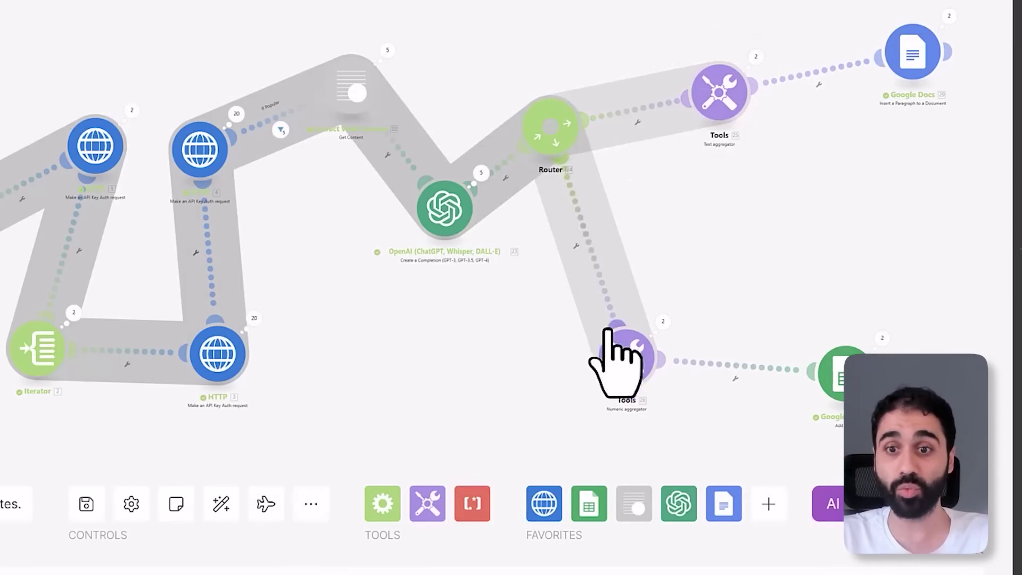
drag(624, 355, 688, 322)
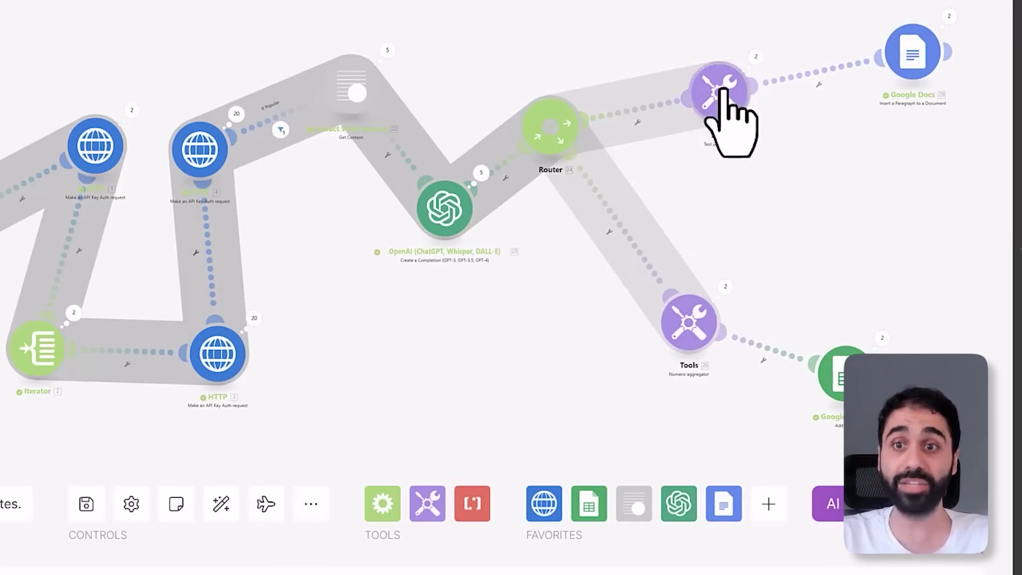
drag(723, 87, 719, 56)
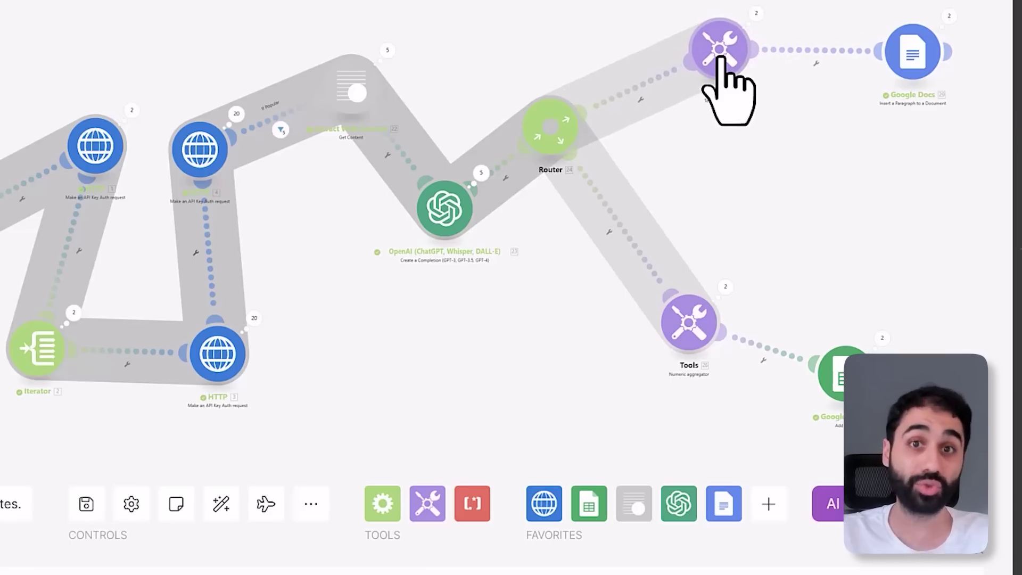
Set the Google Docs module's Document ID to the Tweets Collection document
click(913, 56)
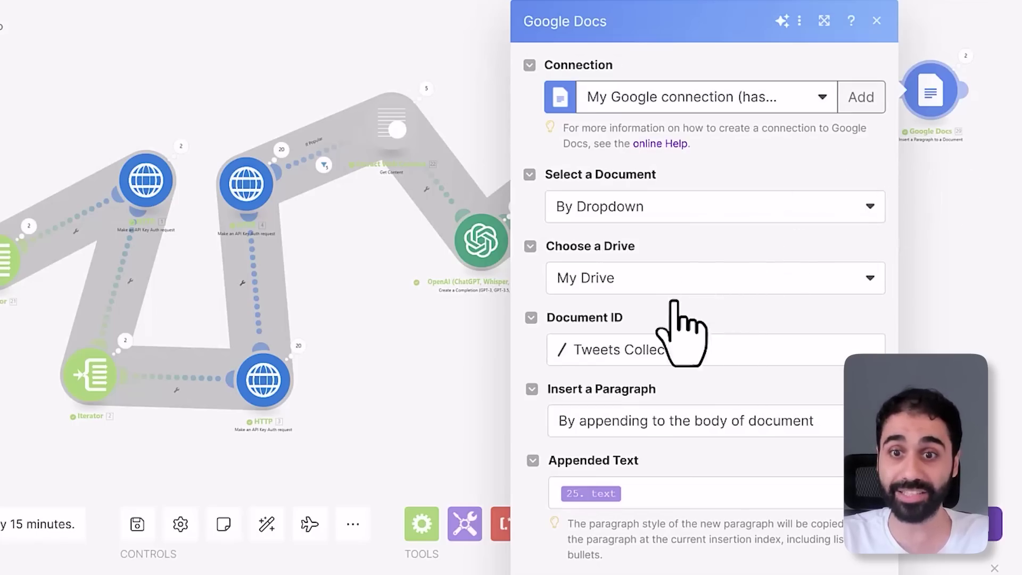
triple_click(619, 355)
click(618, 357)
click(619, 404)
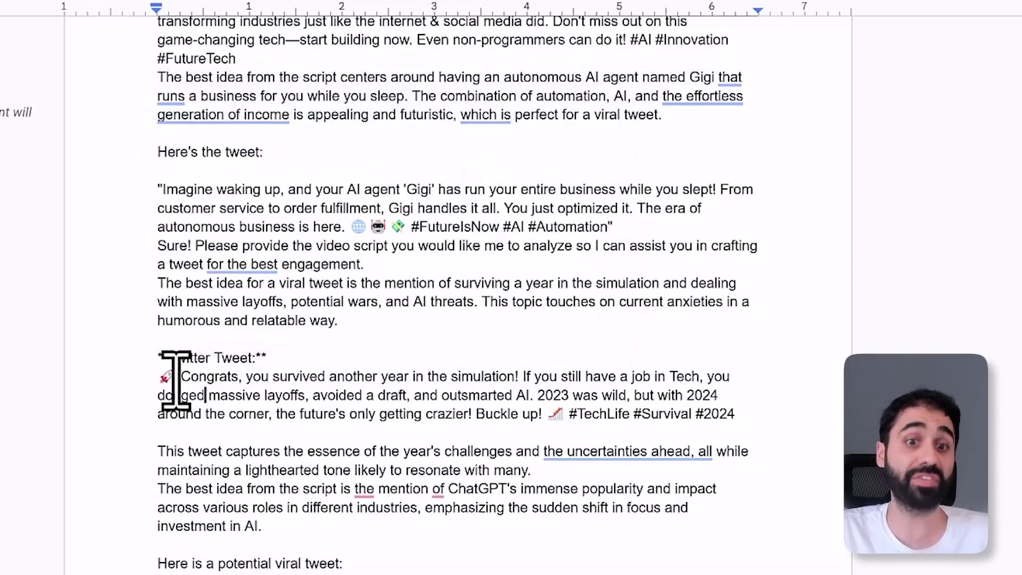
drag(166, 379, 495, 416)
click(507, 414)
drag(572, 418, 743, 421)
drag(177, 377, 181, 376)
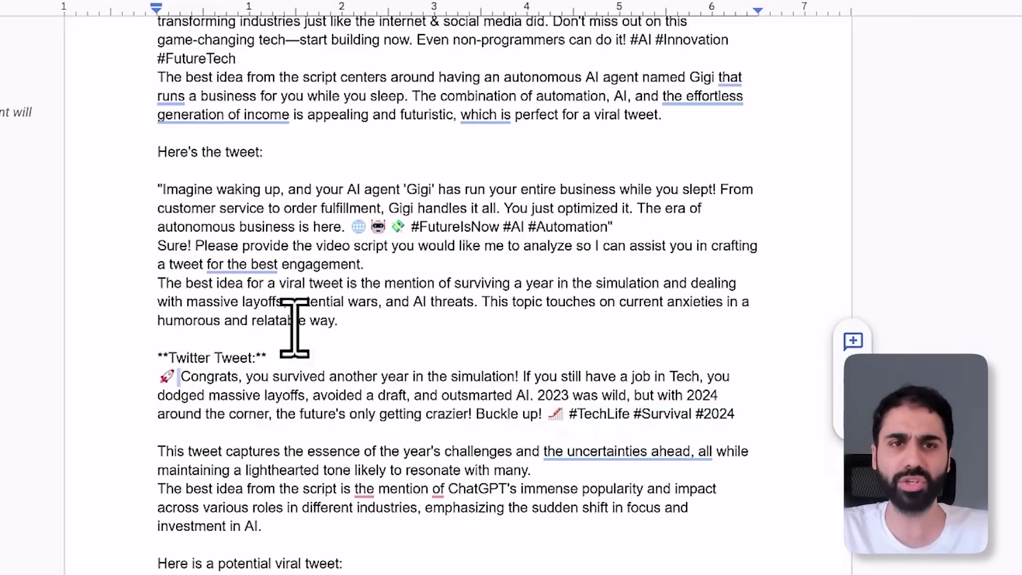